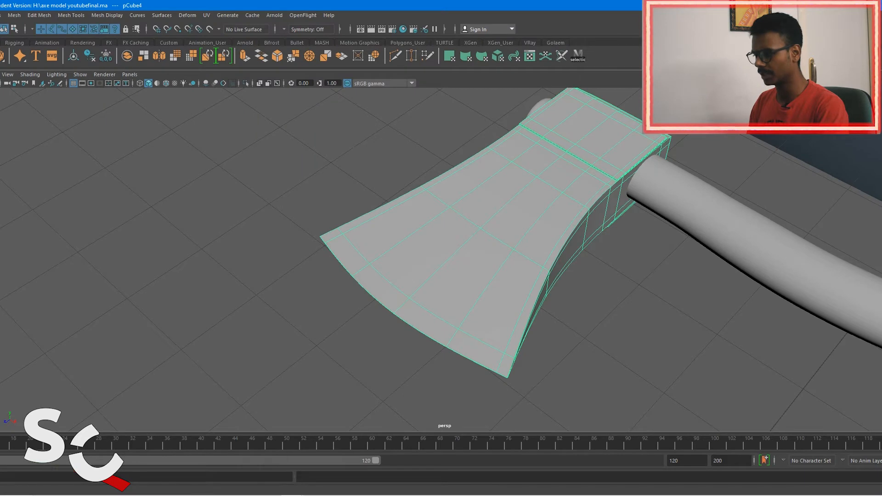
Delete the construction history of the axe handle and clear the selection.
{"action": "middle_click_drag", "start_coordinate": [634, 191], "coordinate": [506, 236], "text": "alt"}
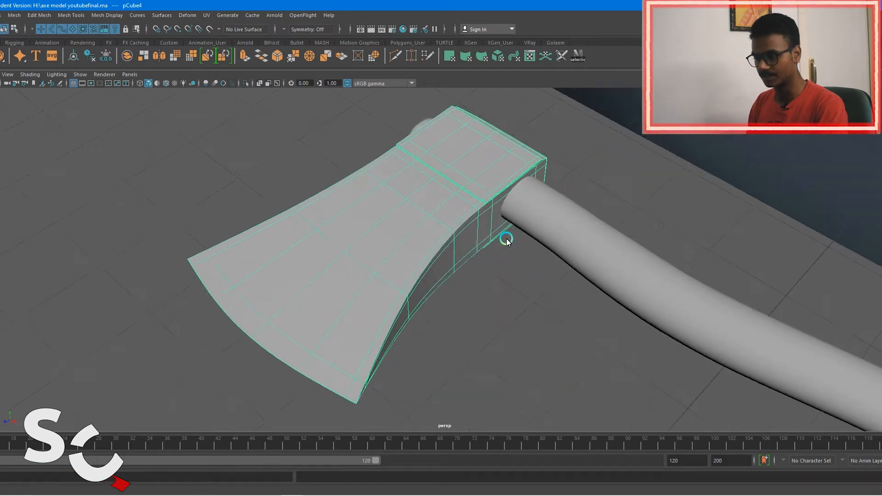
{"action": "left_click", "coordinate": [570, 239]}
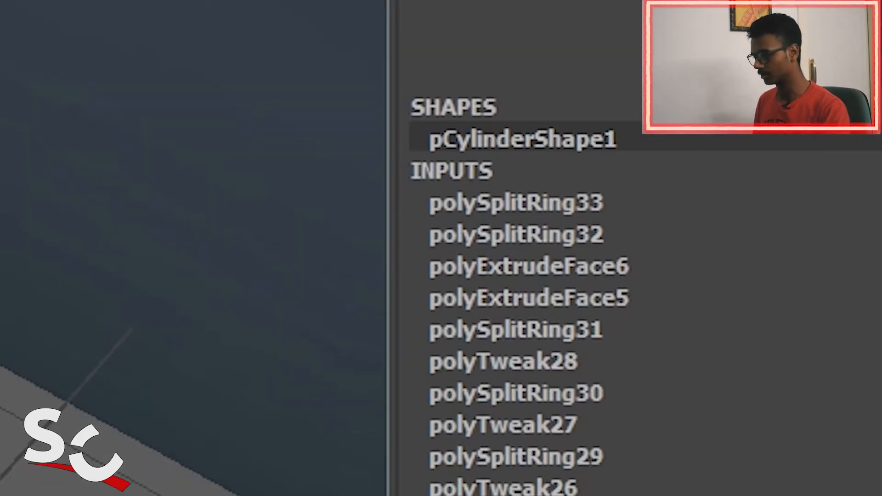
{"action": "key", "text": "alt+shift+d"}
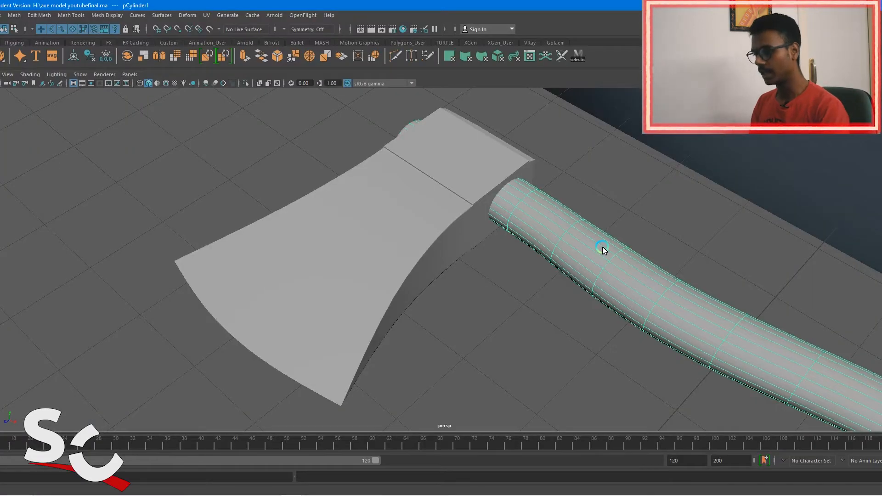
{"action": "left_click", "coordinate": [420, 206]}
{"action": "left_click", "coordinate": [531, 206], "text": "shift"}
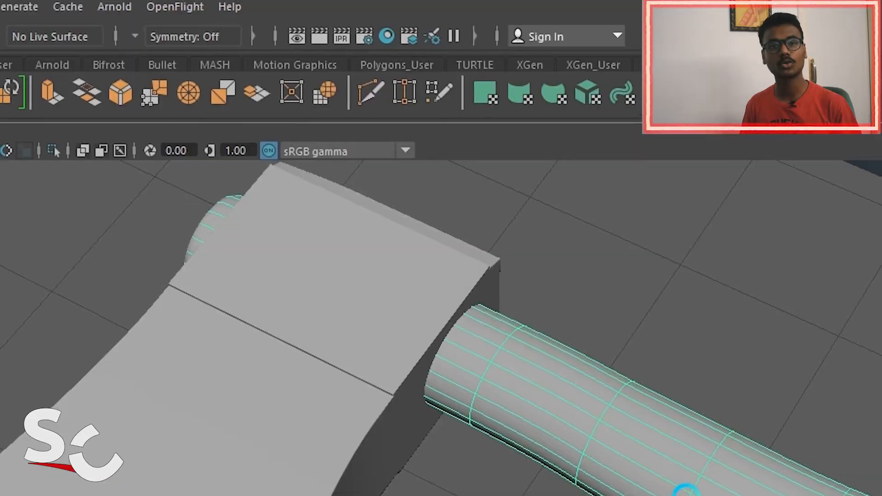
{"action": "left_click", "coordinate": [873, 413]}
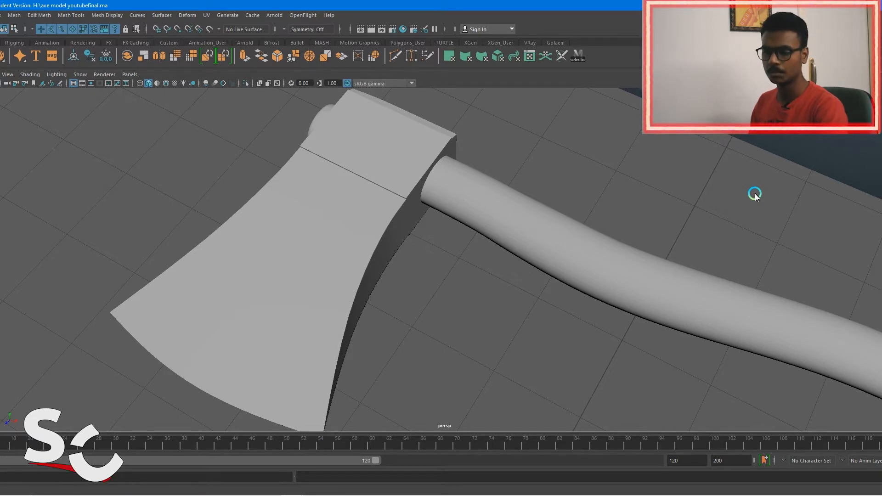
Try repositioning the axe head through its translate channels, with Translate Z set to 1.
{"action": "left_click", "coordinate": [334, 212]}
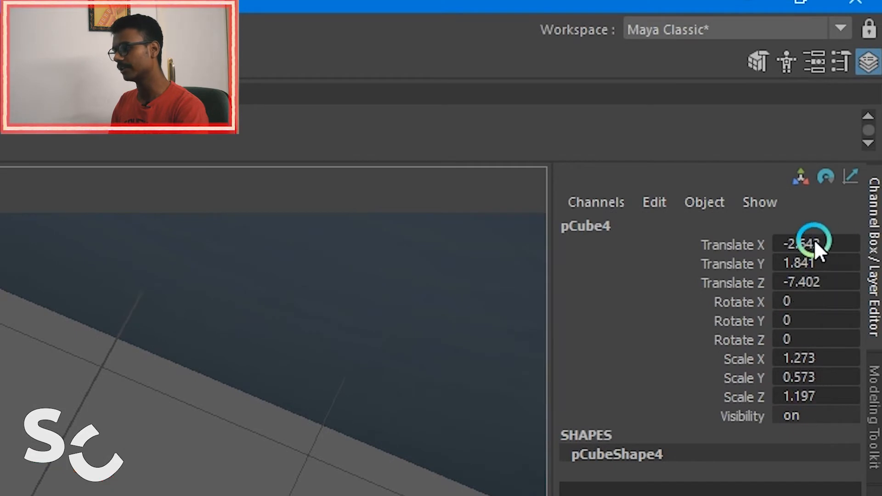
{"action": "left_click", "coordinate": [815, 243]}
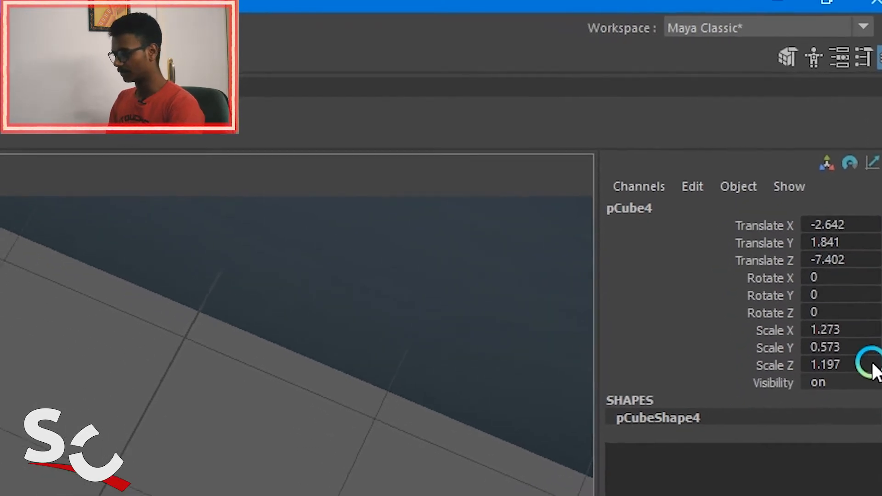
{"action": "double_click", "coordinate": [871, 364]}
{"action": "type", "text": "1"}
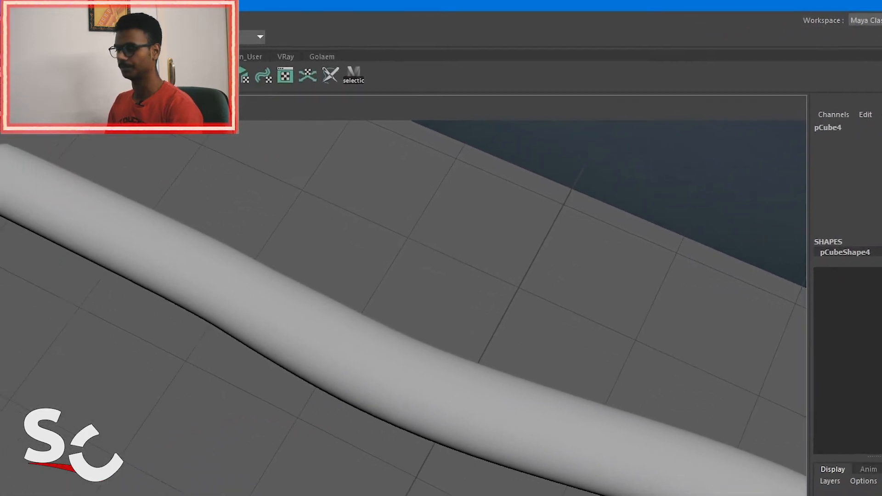
{"action": "scroll", "coordinate": [396, 228], "scroll_direction": "down", "scroll_amount": 10}
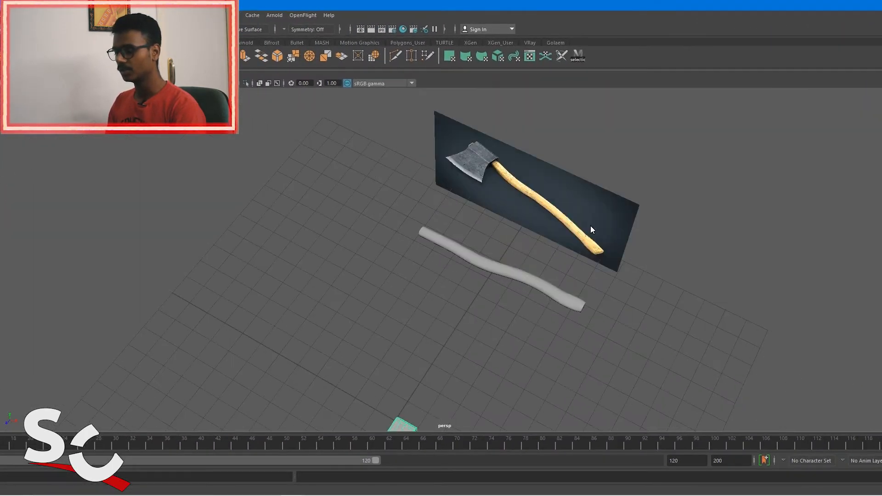
{"action": "scroll", "coordinate": [591, 225], "scroll_direction": "down", "scroll_amount": 3}
{"action": "middle_click_drag", "start_coordinate": [530, 241], "coordinate": [572, 200], "text": "alt"}
{"action": "scroll", "coordinate": [572, 199], "scroll_direction": "up", "scroll_amount": 4}
{"action": "scroll", "coordinate": [459, 240], "scroll_direction": "up", "scroll_amount": 4}
{"action": "left_click_drag", "start_coordinate": [572, 199], "coordinate": [458, 272], "text": "alt"}
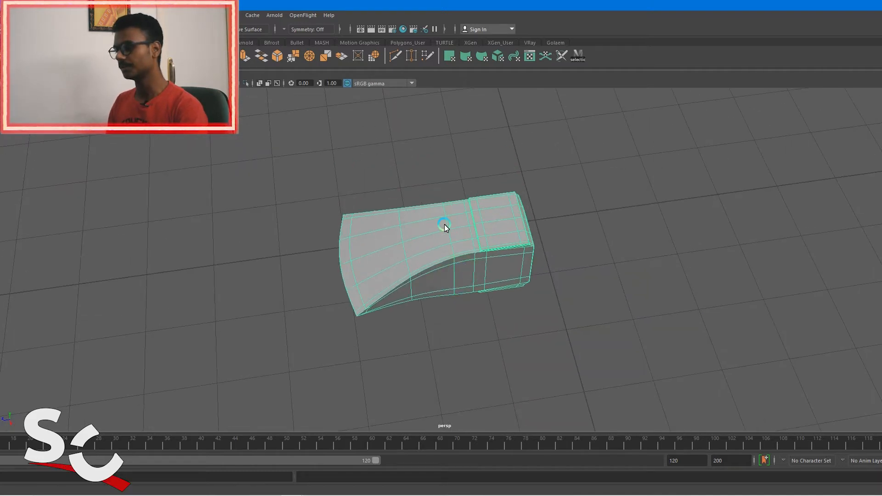
Undo the translate changes on the axe head.
{"action": "key", "text": "ctrl+z"}
{"action": "key", "text": "ctrl+z"}
{"action": "middle_click_drag", "start_coordinate": [556, 219], "coordinate": [387, 347], "text": "alt"}
{"action": "middle_click_drag", "start_coordinate": [643, 151], "coordinate": [416, 281], "text": "alt"}
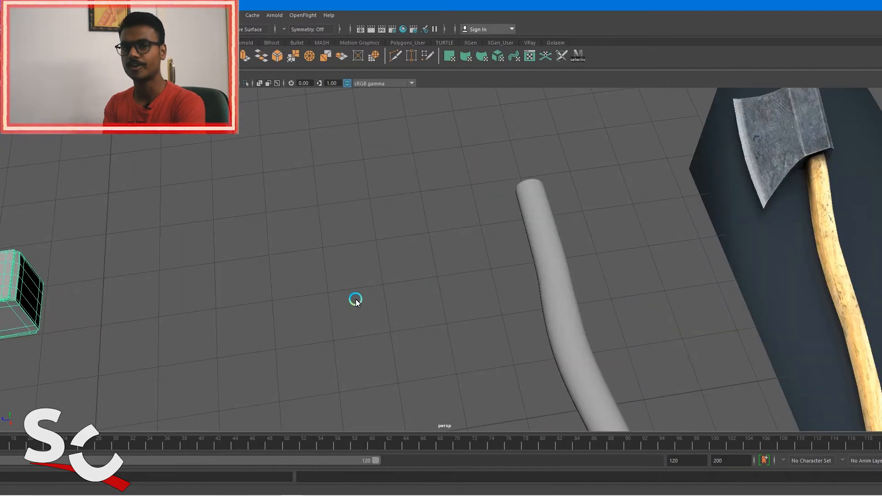
{"action": "key", "text": "ctrl+z"}
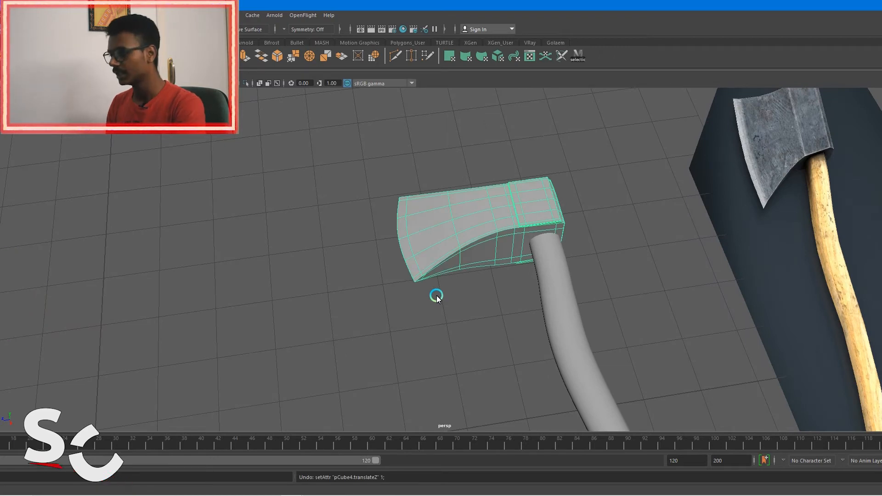
{"action": "scroll", "coordinate": [416, 281], "scroll_direction": "up", "scroll_amount": 4}
{"action": "left_click_drag", "start_coordinate": [415, 282], "coordinate": [506, 280], "text": "alt"}
{"action": "middle_click_drag", "start_coordinate": [506, 280], "coordinate": [363, 405], "text": "alt"}
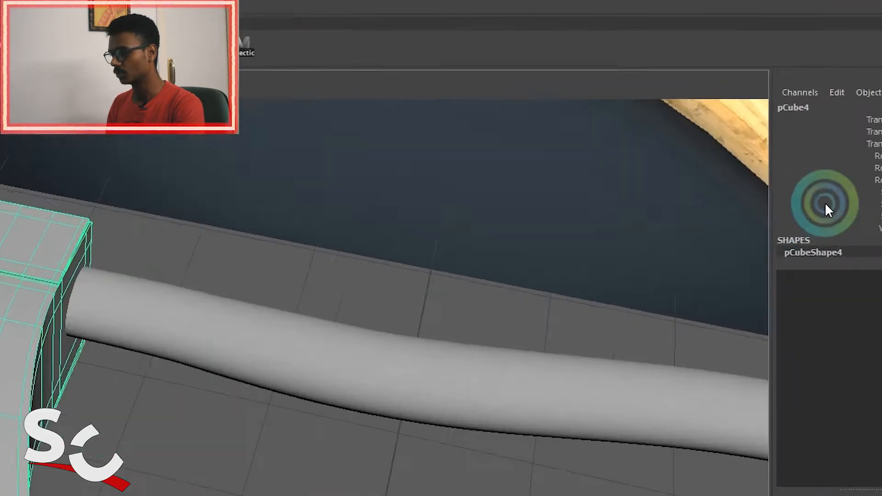
Create a polygon cube at the origin and frame it in the perspective view.
{"action": "left_click_drag", "start_coordinate": [758, 167], "coordinate": [741, 143], "text": "alt"}
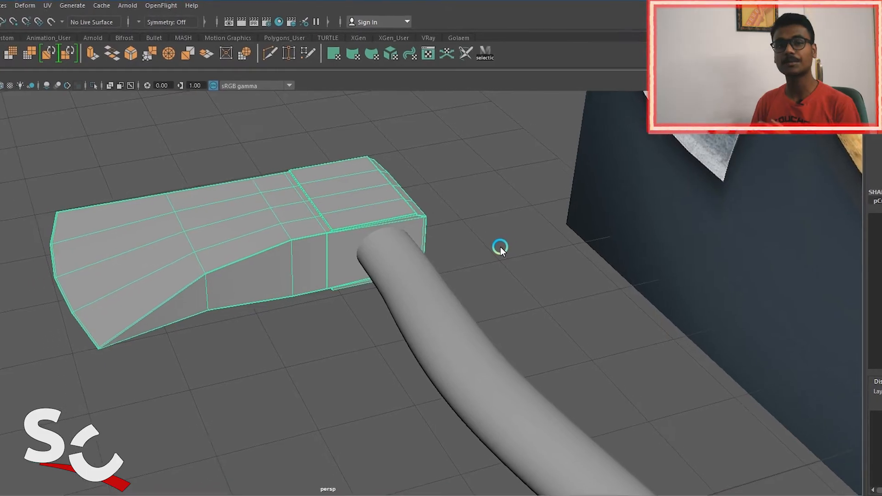
{"action": "left_click_drag", "start_coordinate": [501, 246], "coordinate": [536, 236], "text": "alt"}
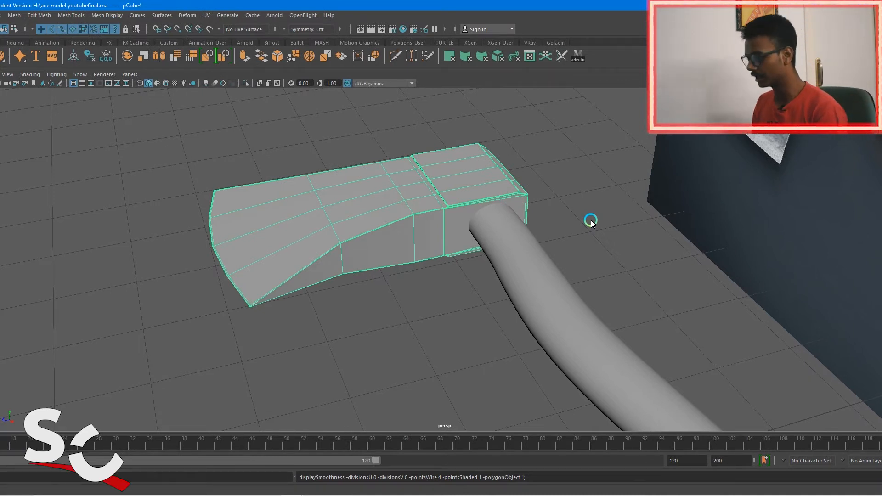
{"action": "left_click", "coordinate": [110, 260]}
{"action": "right_click_drag", "start_coordinate": [115, 205], "coordinate": [111, 226], "text": "shift"}
{"action": "scroll", "coordinate": [210, 265], "scroll_direction": "down", "scroll_amount": 5}
{"action": "key", "text": "f"}
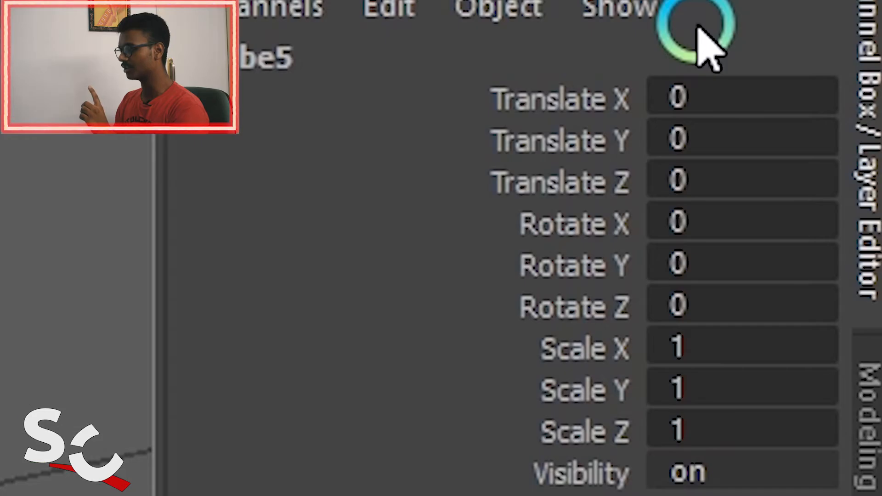
Examine the new cube's translate, rotate and scale values for comparison with the axe head.
{"action": "double_click", "coordinate": [793, 106]}
{"action": "key", "text": "Tab"}
{"action": "key", "text": "Tab"}
{"action": "key", "text": "Tab"}
{"action": "key", "text": "Tab"}
{"action": "key", "text": "Tab"}
{"action": "key", "text": "Tab"}
{"action": "key", "text": "Tab"}
{"action": "key", "text": "Tab"}
{"action": "key", "text": "Tab"}
{"action": "scroll", "coordinate": [76, 315], "scroll_direction": "down", "scroll_amount": 2}
{"action": "scroll", "coordinate": [627, 142], "scroll_direction": "down", "scroll_amount": 3}
{"action": "middle_click_drag", "start_coordinate": [627, 142], "coordinate": [331, 178], "text": "alt"}
{"action": "left_click", "coordinate": [391, 158]}
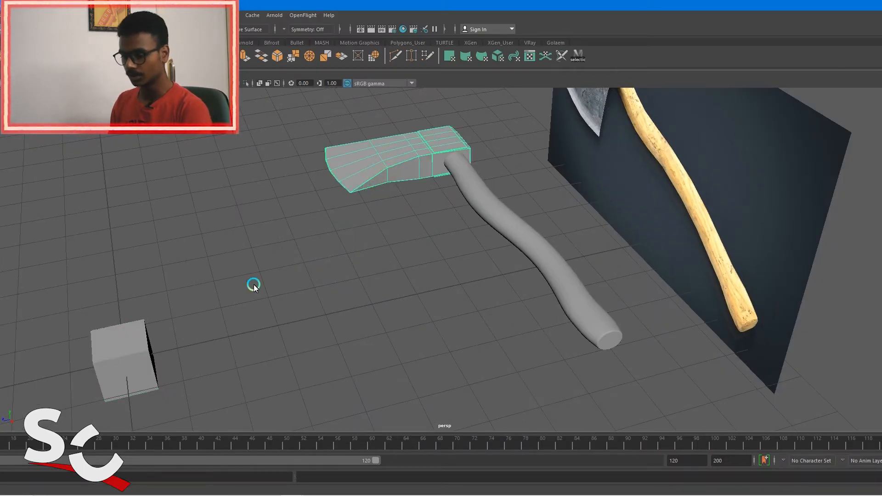
Try moving the cube along one axis away from the origin and entering 0 for its translation.
{"action": "left_click", "coordinate": [142, 331]}
{"action": "middle_click_drag", "start_coordinate": [286, 278], "coordinate": [393, 242], "text": "alt"}
{"action": "key", "text": "w"}
{"action": "left_click_drag", "start_coordinate": [210, 327], "coordinate": [394, 285]}
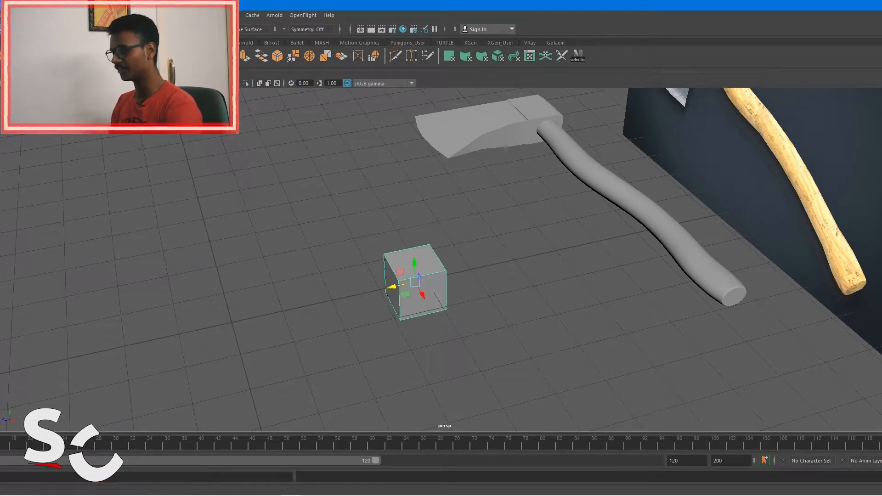
{"action": "left_click", "coordinate": [735, 170]}
{"action": "type", "text": "0"}
{"action": "left_click", "coordinate": [736, 169]}
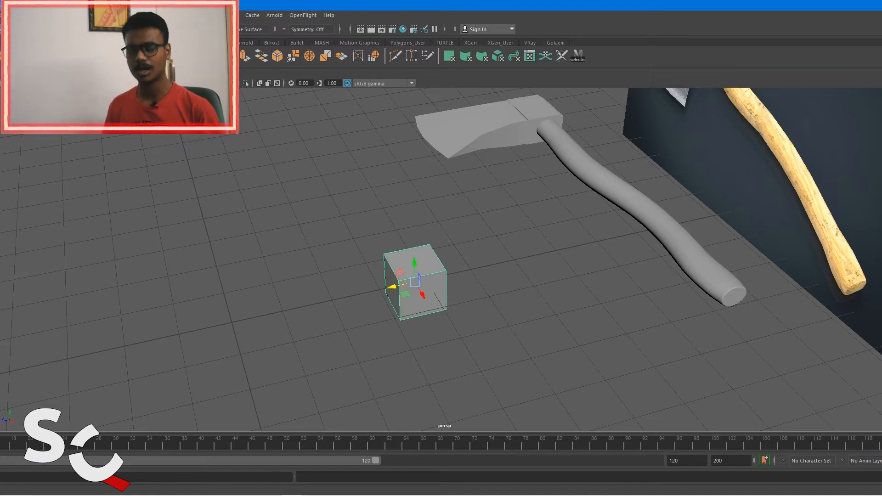
Undo the cube's move and remove the cube from the scene.
{"action": "key", "text": "ctrl+z"}
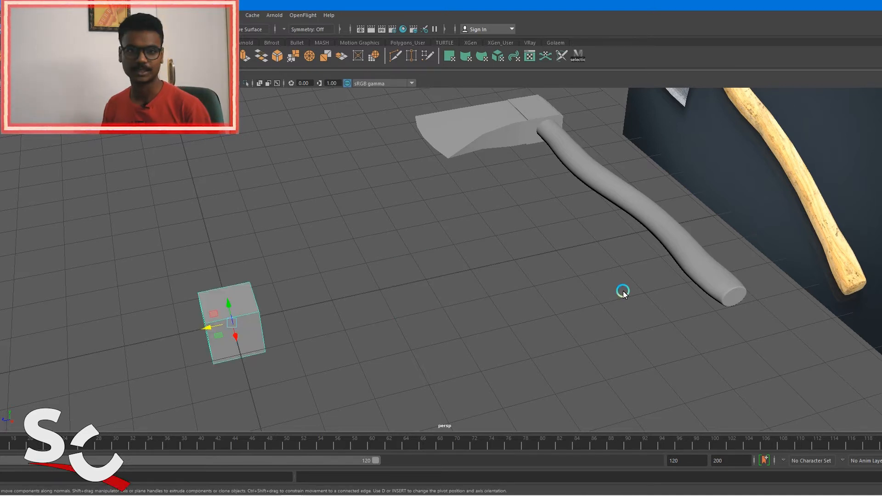
{"action": "left_click", "coordinate": [321, 290]}
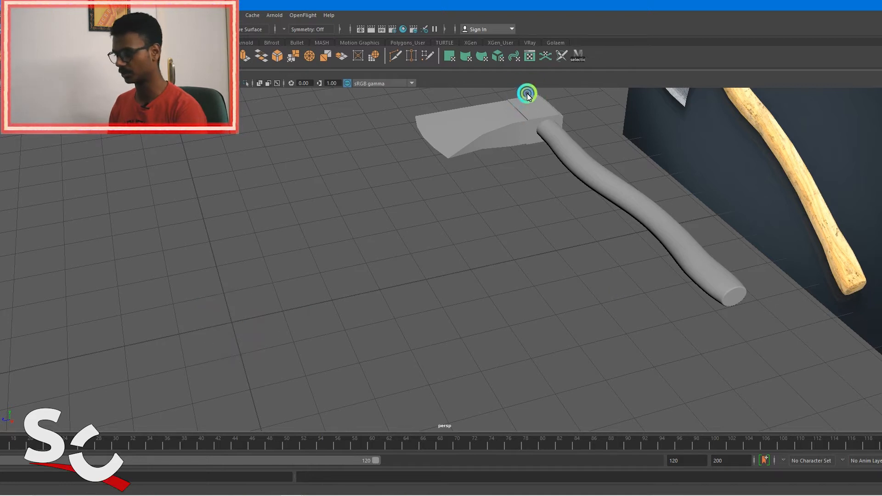
Try setting the axe head's Translate X, Y and Z to 0.
{"action": "left_click", "coordinate": [509, 118]}
{"action": "key", "text": "f"}
{"action": "left_click", "coordinate": [737, 37]}
{"action": "type", "text": "0"}
{"action": "key", "text": "Tab"}
{"action": "type", "text": "0"}
{"action": "key", "text": "Tab"}
{"action": "type", "text": "0"}
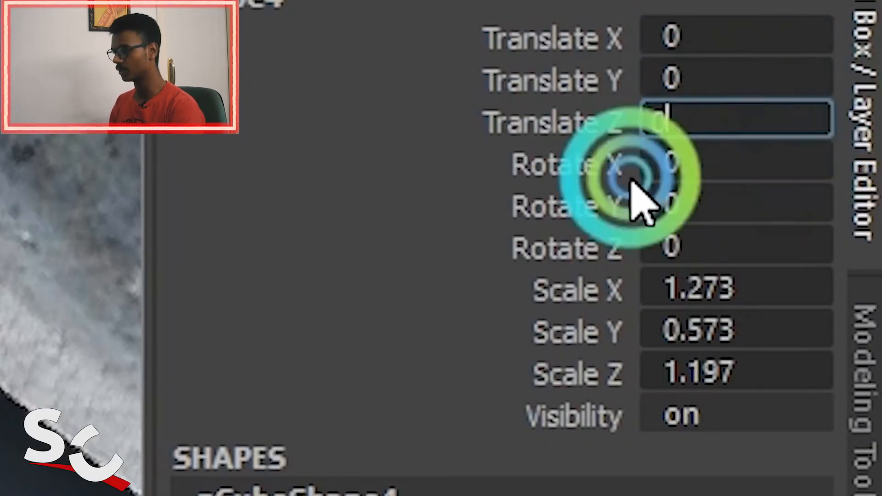
{"action": "key", "text": "Return"}
{"action": "key", "text": "f"}
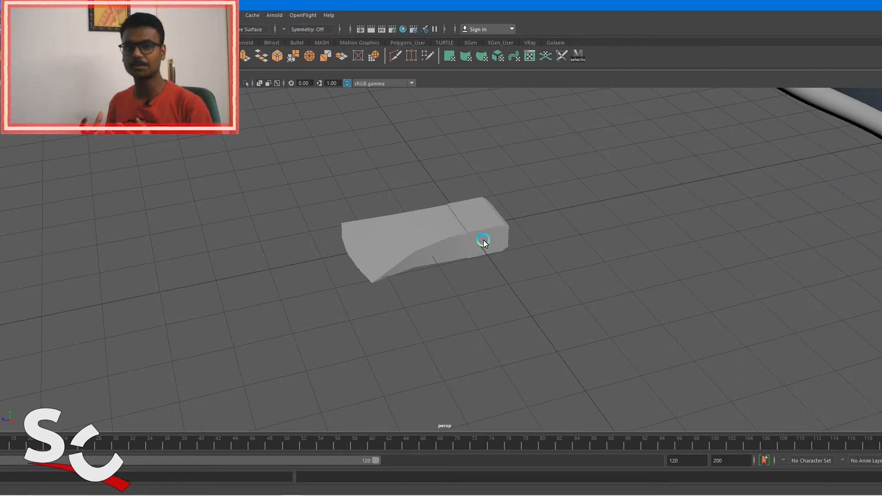
Undo the zeroed translation values on the axe head.
{"action": "key", "text": "ctrl+z"}
{"action": "key", "text": "ctrl+z"}
{"action": "key", "text": "ctrl+z"}
{"action": "middle_click_drag", "start_coordinate": [710, 175], "coordinate": [414, 362], "text": "alt"}
{"action": "left_click_drag", "start_coordinate": [413, 362], "coordinate": [421, 258], "text": "alt"}
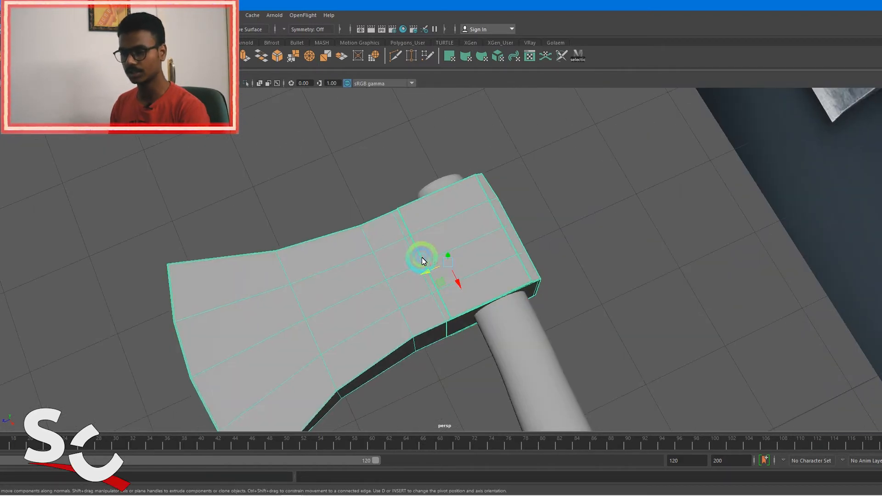
Show the axe head in smooth preview and freeze its transformations.
{"action": "key", "text": "3"}
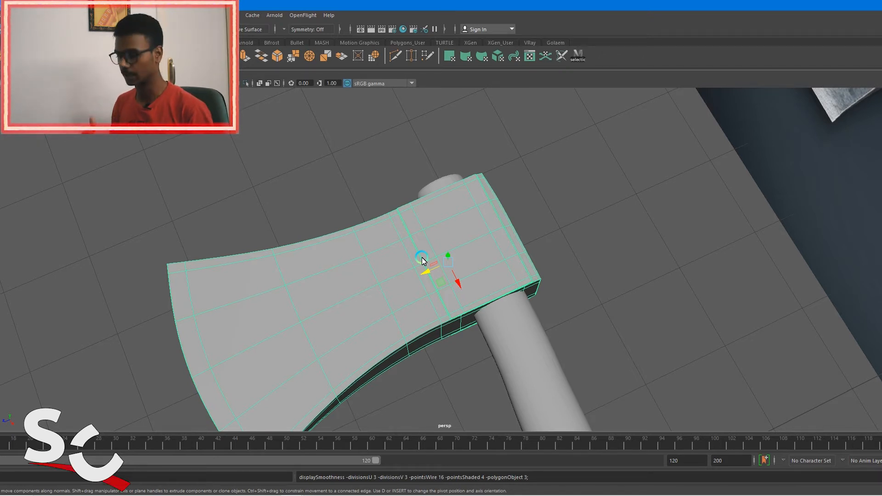
{"action": "right_click_drag", "start_coordinate": [317, 233], "coordinate": [351, 204]}
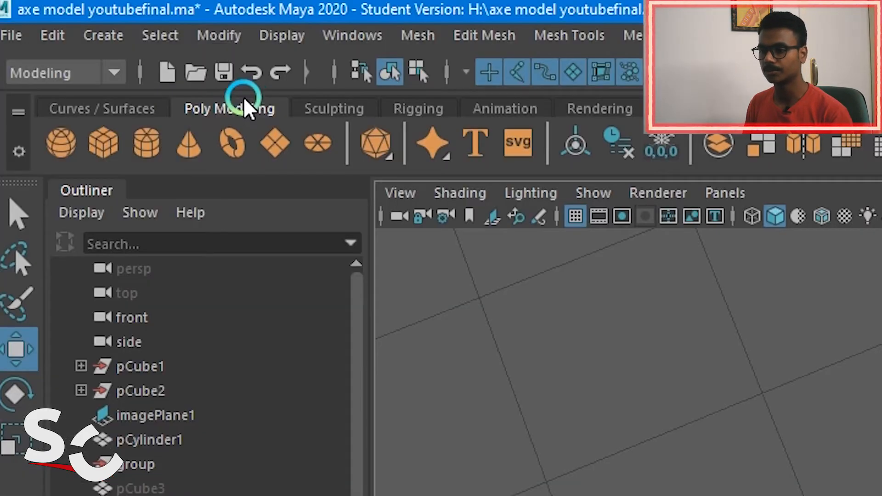
{"action": "left_click", "coordinate": [247, 111]}
{"action": "left_click", "coordinate": [629, 151]}
{"action": "left_click", "coordinate": [663, 153]}
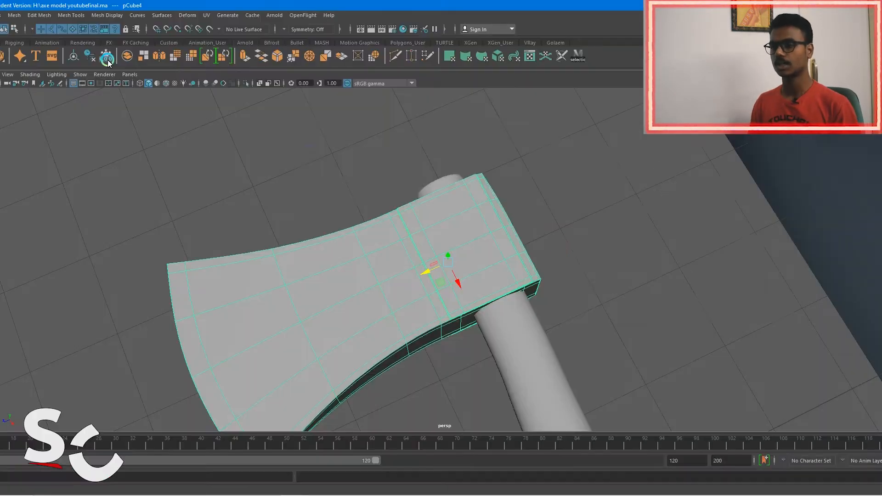
{"action": "left_click", "coordinate": [114, 57]}
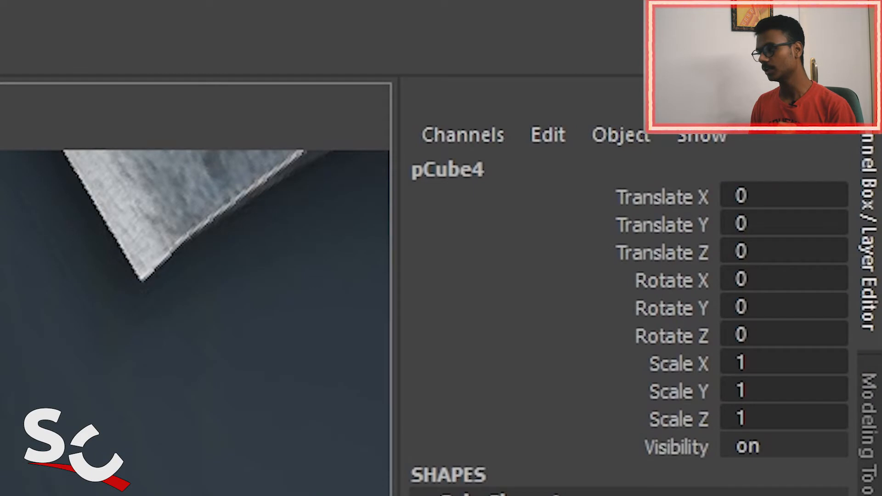
{"action": "left_click", "coordinate": [482, 171]}
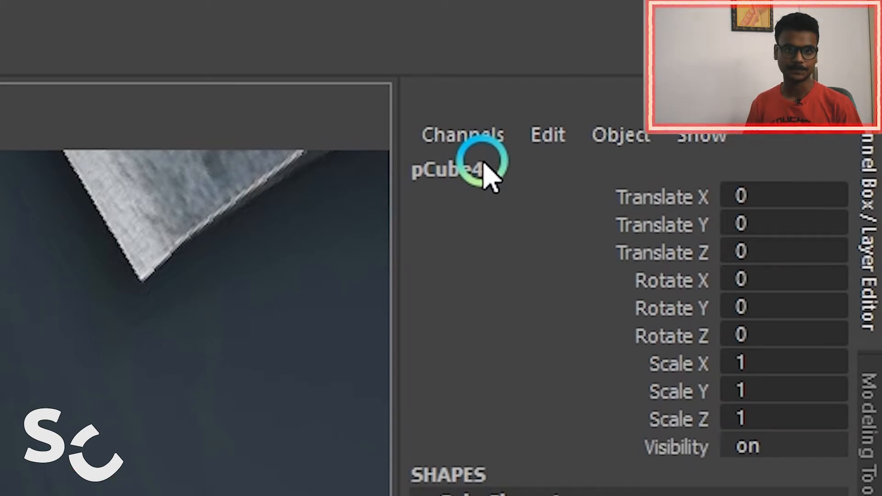
Freeze the transformations of the axe handle.
{"action": "left_click", "coordinate": [503, 244]}
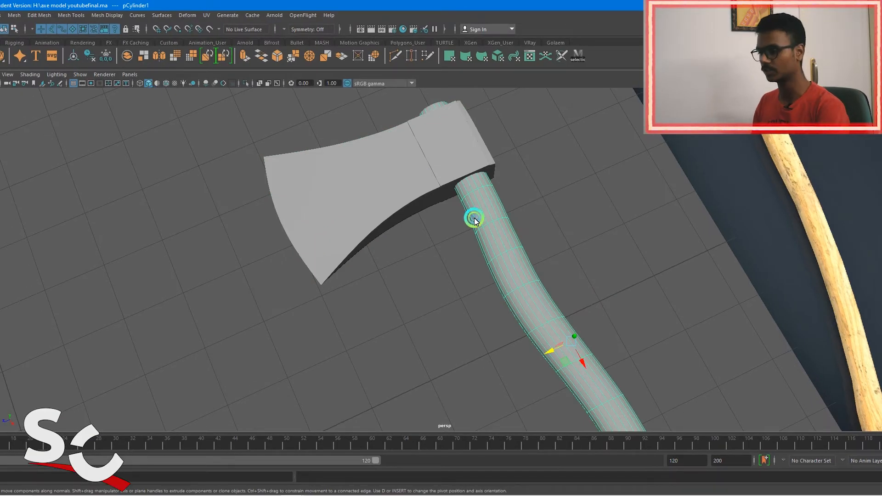
{"action": "left_click", "coordinate": [111, 57]}
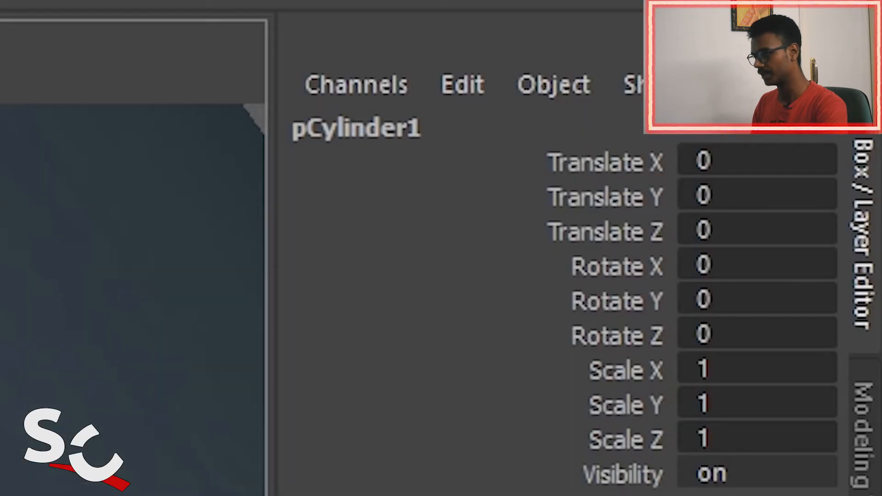
Compare the axe head with and without smooth preview, and apply Smooth to its mesh with 1 division.
{"action": "left_click", "coordinate": [337, 191]}
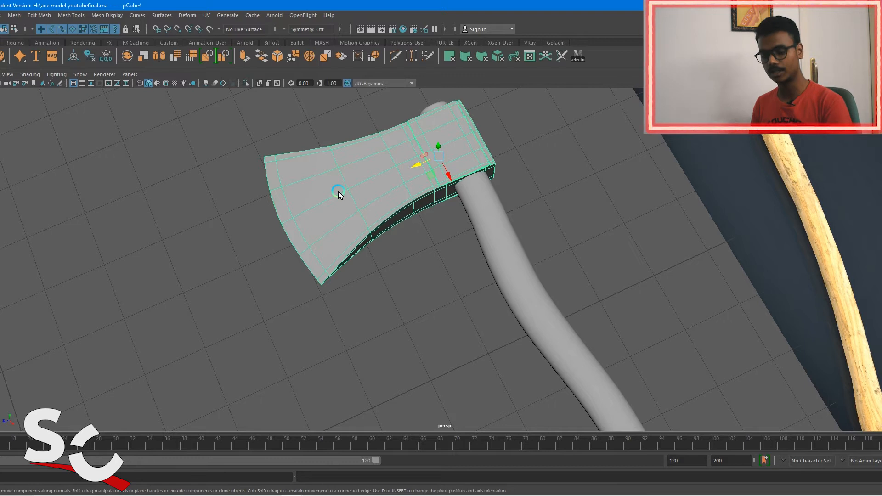
{"action": "key", "text": "1"}
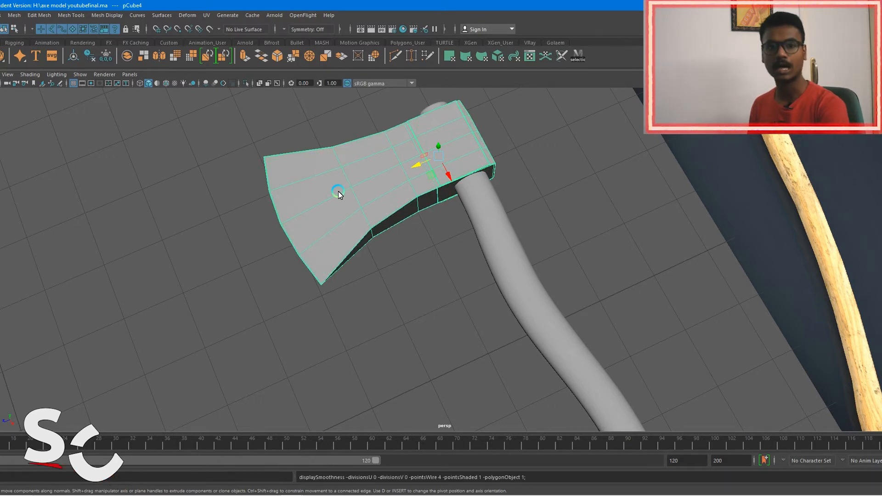
{"action": "key", "text": "3"}
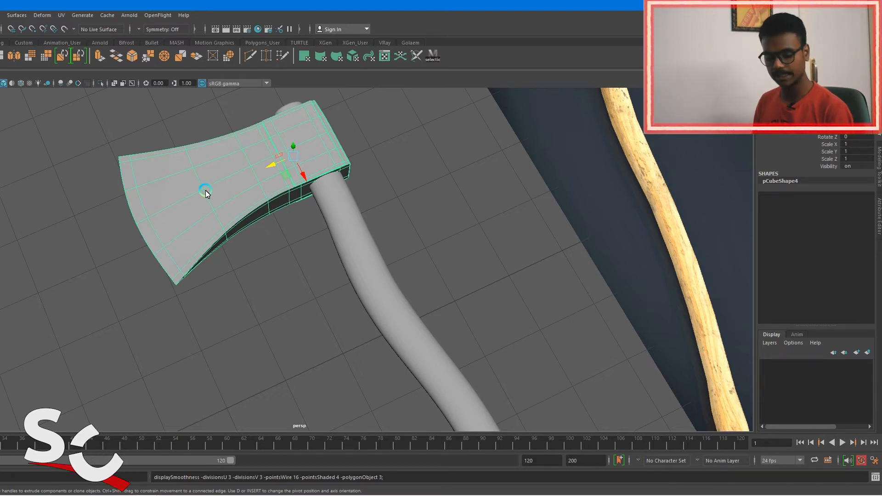
{"action": "right_click_drag", "start_coordinate": [205, 191], "coordinate": [188, 248], "text": "shift"}
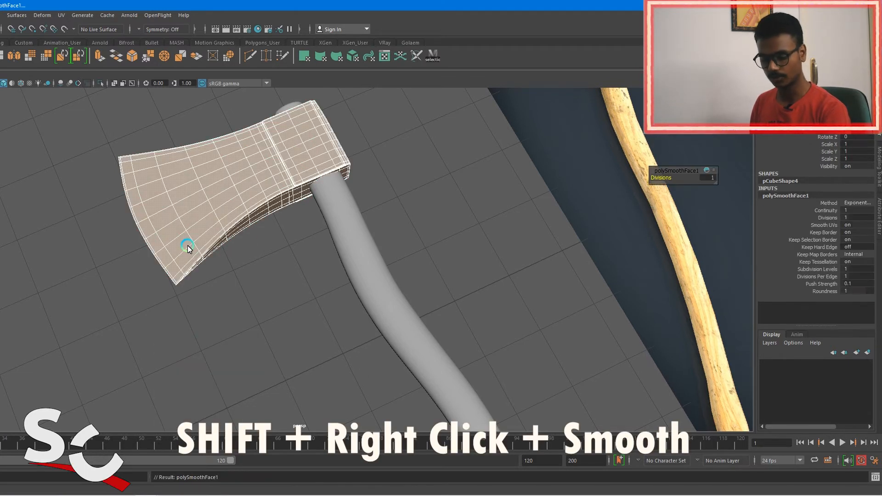
Apply Smooth with 1 division to the axe head mesh a second time.
{"action": "left_click", "coordinate": [235, 292]}
{"action": "left_click_drag", "start_coordinate": [236, 292], "coordinate": [254, 345], "text": "alt"}
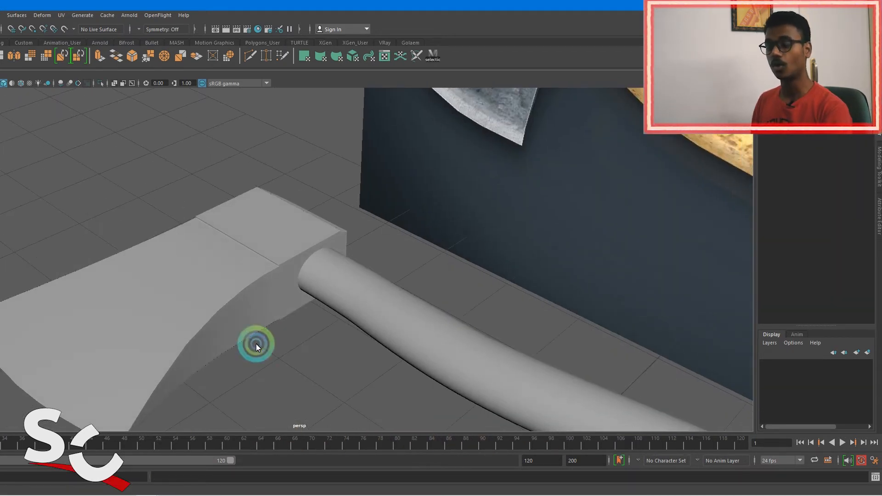
{"action": "left_click", "coordinate": [216, 308]}
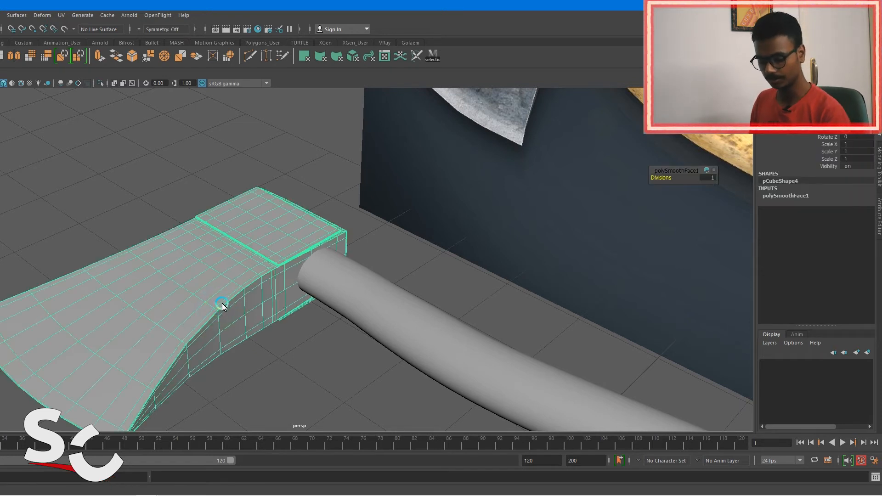
{"action": "right_click_drag", "start_coordinate": [222, 304], "coordinate": [219, 297], "text": "shift"}
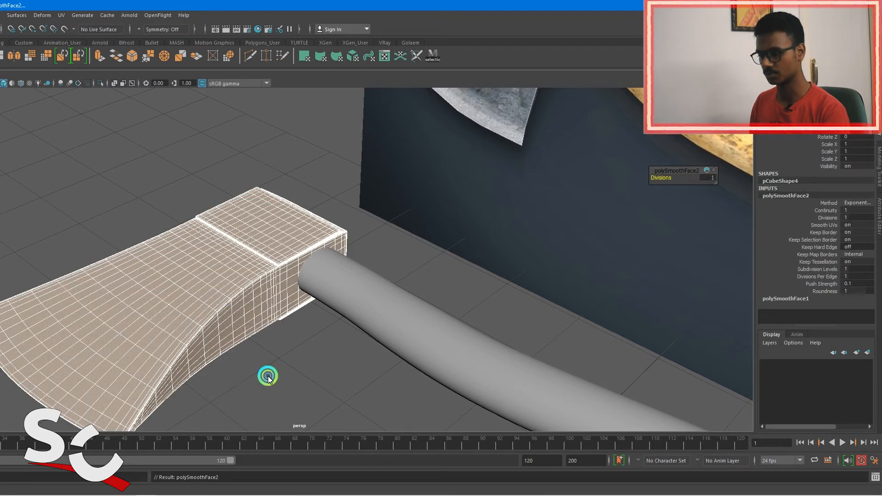
{"action": "left_click", "coordinate": [268, 375]}
{"action": "scroll", "coordinate": [227, 317], "scroll_direction": "down", "scroll_amount": 3}
{"action": "left_click_drag", "start_coordinate": [227, 317], "coordinate": [344, 282], "text": "alt"}
{"action": "middle_click_drag", "start_coordinate": [398, 277], "coordinate": [265, 210], "text": "alt"}
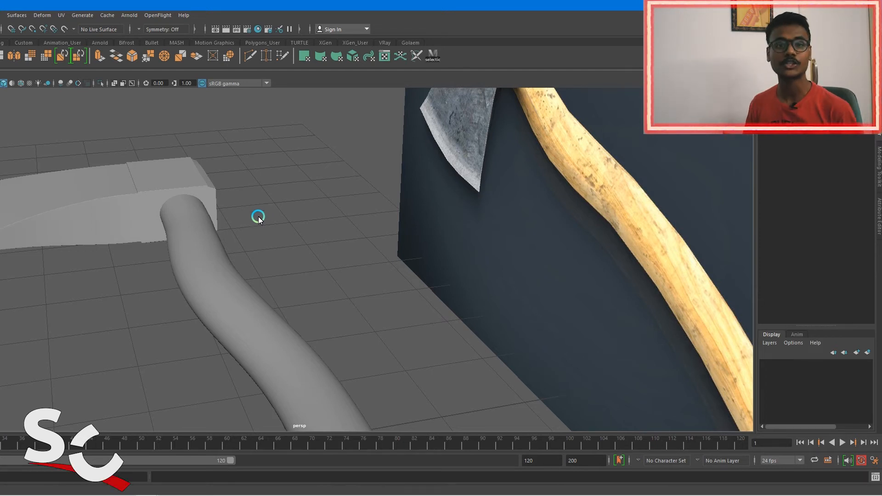
{"action": "middle_click_drag", "start_coordinate": [167, 187], "coordinate": [286, 250], "text": "alt"}
{"action": "left_click_drag", "start_coordinate": [285, 250], "coordinate": [300, 264], "text": "alt"}
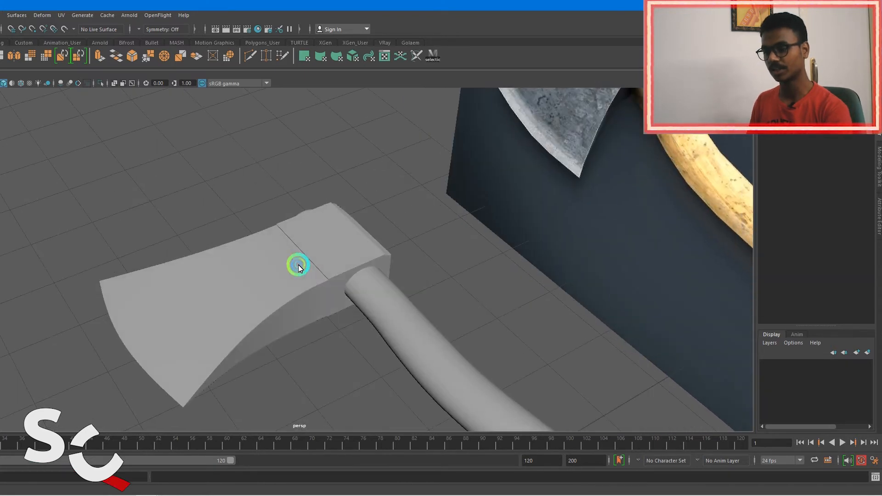
Turn off smooth preview on the axe handle and apply Smooth to its mesh with 1 division.
{"action": "left_click", "coordinate": [291, 263]}
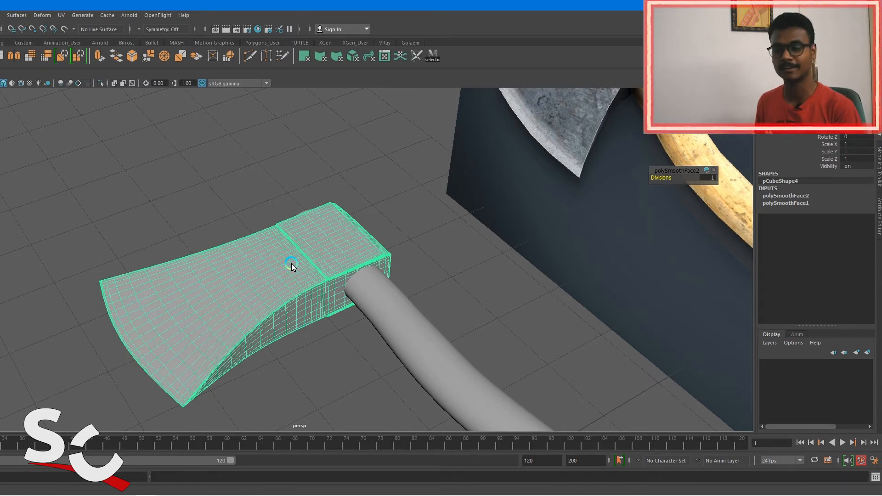
{"action": "left_click", "coordinate": [452, 351]}
{"action": "middle_click_drag", "start_coordinate": [452, 350], "coordinate": [353, 268], "text": "alt"}
{"action": "scroll", "coordinate": [351, 267], "scroll_direction": "up", "scroll_amount": 3}
{"action": "key", "text": "1"}
{"action": "scroll", "coordinate": [357, 277], "scroll_direction": "down", "scroll_amount": 5}
{"action": "middle_click_drag", "start_coordinate": [421, 280], "coordinate": [374, 244], "text": "alt"}
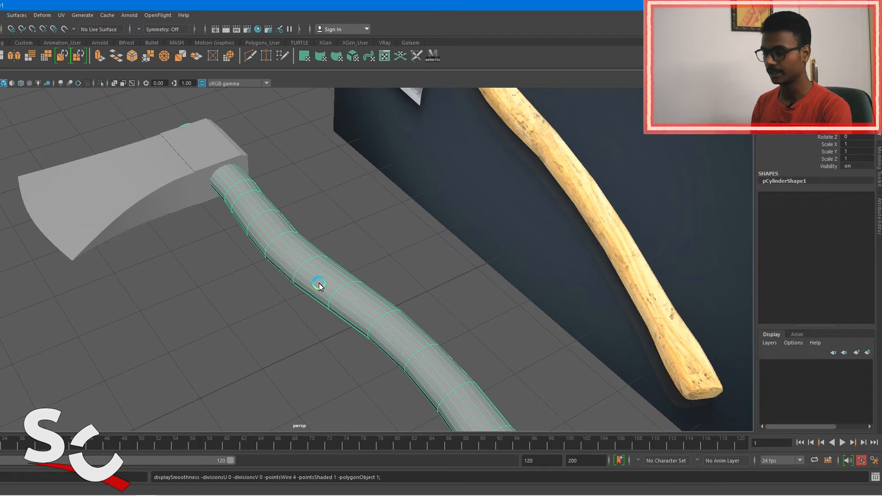
{"action": "right_click_drag", "start_coordinate": [318, 242], "coordinate": [312, 293], "text": "shift"}
{"action": "left_click", "coordinate": [311, 303]}
{"action": "left_click_drag", "start_coordinate": [311, 303], "coordinate": [156, 244], "text": "alt"}
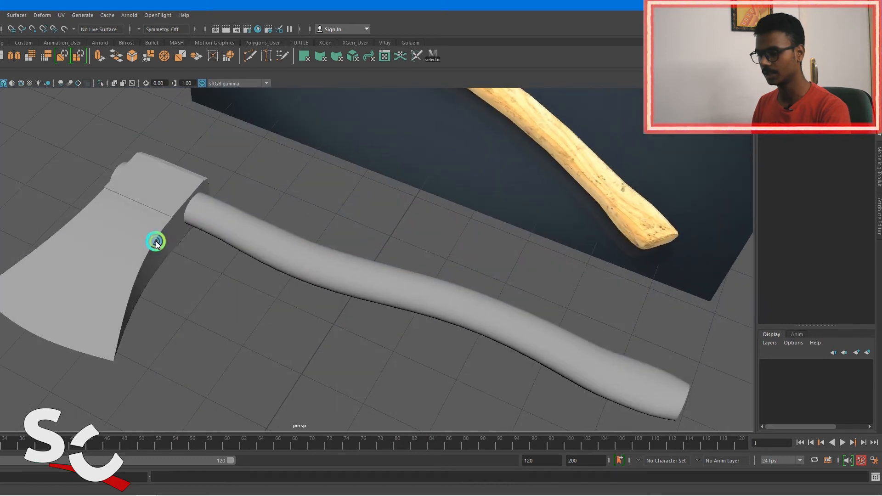
Examine the smoothed handle and head of the axe from several angles and up close.
{"action": "left_click", "coordinate": [156, 243]}
{"action": "left_click", "coordinate": [318, 257]}
{"action": "mouse_move", "coordinate": [331, 301]}
{"action": "left_mouse_down", "text": "alt"}
{"action": "mouse_move", "coordinate": [268, 263]}
{"action": "mouse_move", "coordinate": [327, 299]}
{"action": "left_mouse_up", "text": "alt"}
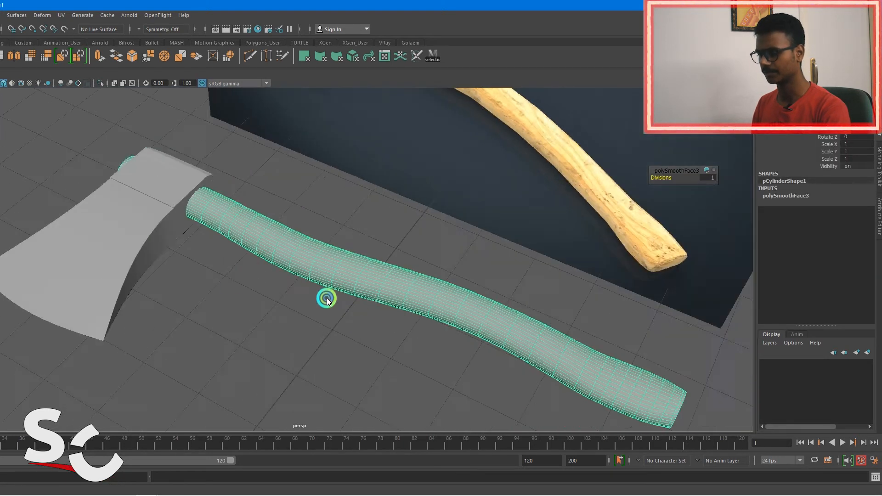
{"action": "scroll", "coordinate": [241, 280], "scroll_direction": "up", "scroll_amount": 3}
{"action": "middle_click_drag", "start_coordinate": [240, 280], "coordinate": [349, 300], "text": "alt"}
{"action": "left_click_drag", "start_coordinate": [349, 300], "coordinate": [258, 370], "text": "alt"}
{"action": "left_click", "coordinate": [249, 264]}
{"action": "scroll", "coordinate": [302, 344], "scroll_direction": "up", "scroll_amount": 3}
{"action": "scroll", "coordinate": [302, 344], "scroll_direction": "down", "scroll_amount": 6}
{"action": "left_click_drag", "start_coordinate": [321, 307], "coordinate": [336, 295], "text": "alt"}
{"action": "left_click", "coordinate": [462, 288]}
{"action": "scroll", "coordinate": [461, 288], "scroll_direction": "up", "scroll_amount": 3}
{"action": "left_click_drag", "start_coordinate": [461, 294], "coordinate": [452, 331], "text": "alt"}
{"action": "scroll", "coordinate": [451, 330], "scroll_direction": "down", "scroll_amount": 3}
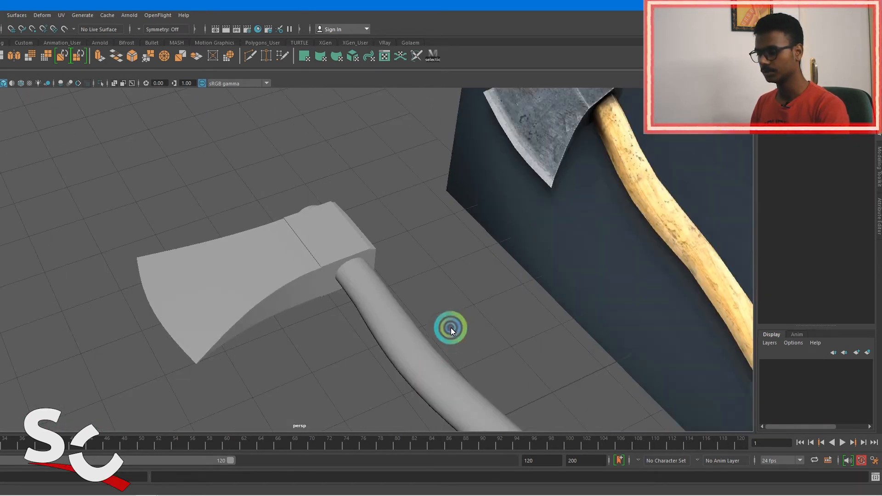
{"action": "scroll", "coordinate": [452, 330], "scroll_direction": "down", "scroll_amount": 3}
Check the polySmoothFace2 settings on the axe head and delete the head's construction history.
{"action": "left_click", "coordinate": [231, 253]}
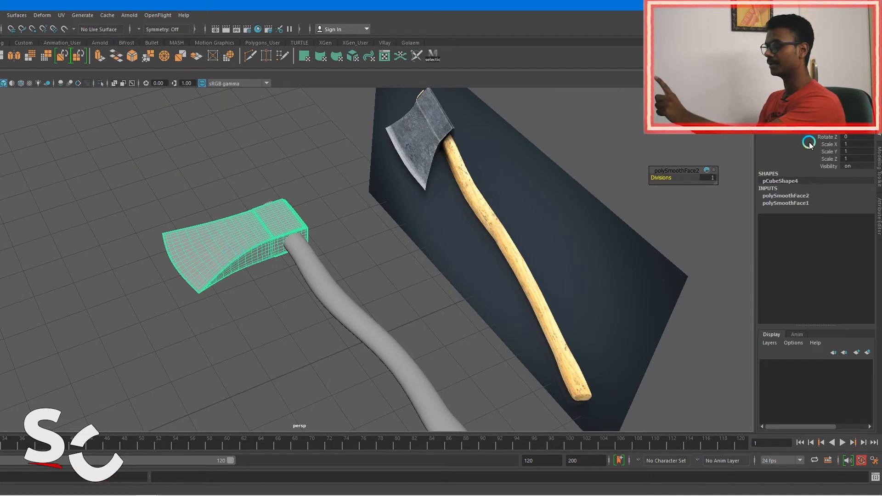
{"action": "left_click", "coordinate": [793, 197]}
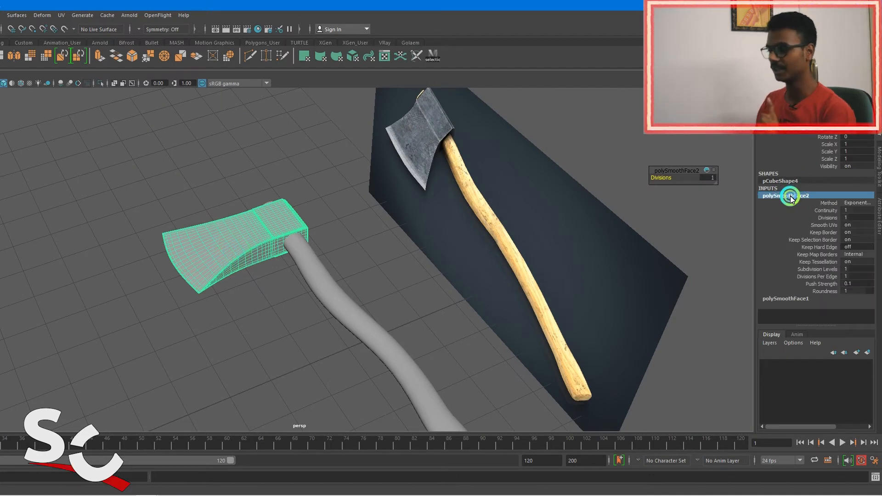
{"action": "left_click", "coordinate": [231, 250]}
{"action": "left_click", "coordinate": [252, 246]}
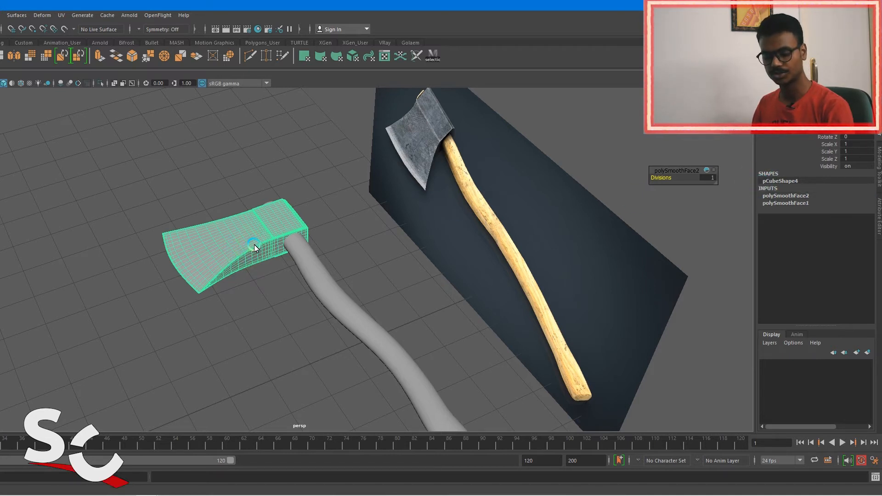
{"action": "left_click", "coordinate": [316, 261]}
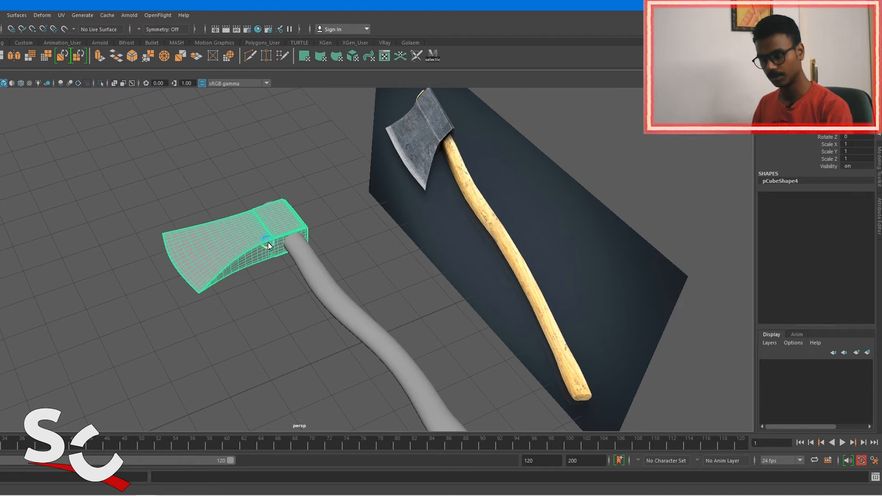
{"action": "left_click", "coordinate": [248, 294]}
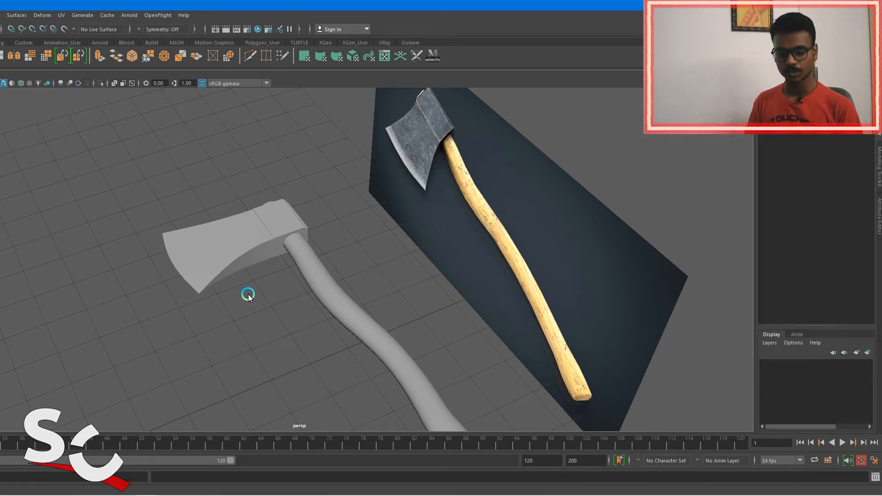
Try making a hidden backup copy of the axe head beside the original, and undo it.
{"action": "left_click", "coordinate": [224, 241]}
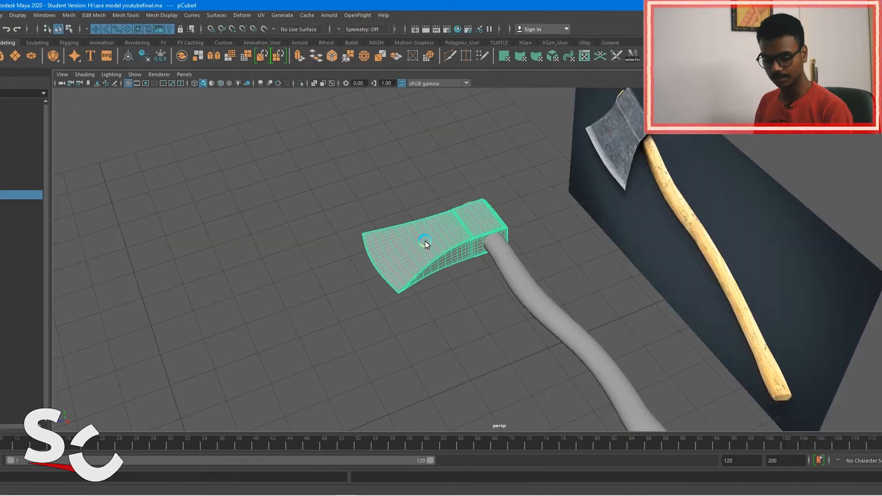
{"action": "key", "text": "ctrl+d"}
{"action": "key", "text": "w"}
{"action": "left_click_drag", "start_coordinate": [460, 235], "coordinate": [222, 299]}
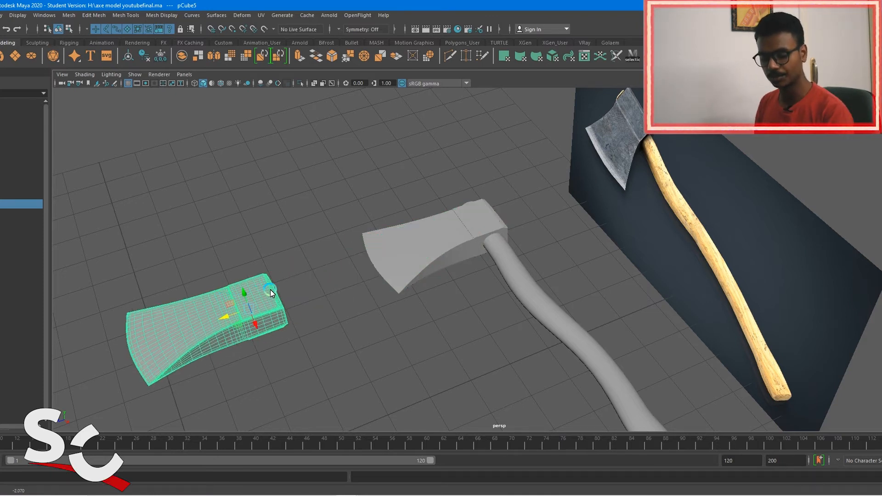
{"action": "key", "text": "h"}
{"action": "key", "text": "ctrl+z"}
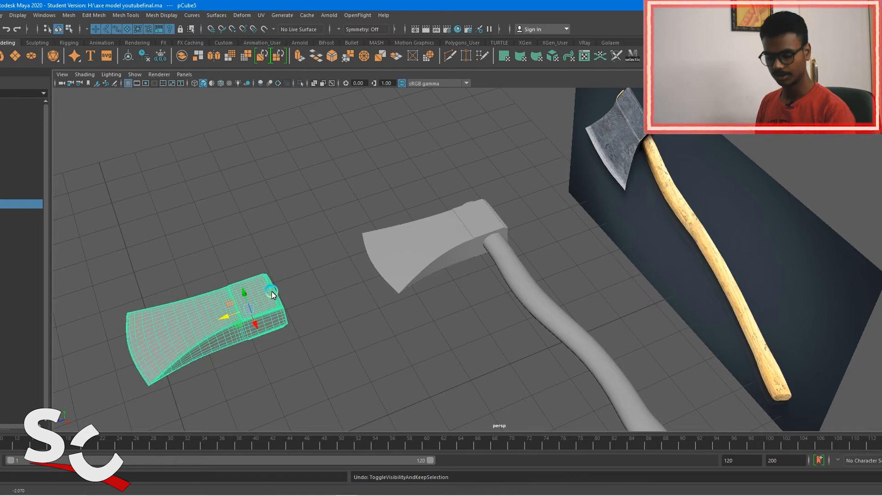
{"action": "key", "text": "ctrl+z"}
{"action": "left_click", "coordinate": [356, 289]}
{"action": "left_click", "coordinate": [427, 252]}
{"action": "middle_click_drag", "start_coordinate": [427, 252], "coordinate": [409, 259]}
{"action": "left_click", "coordinate": [469, 311]}
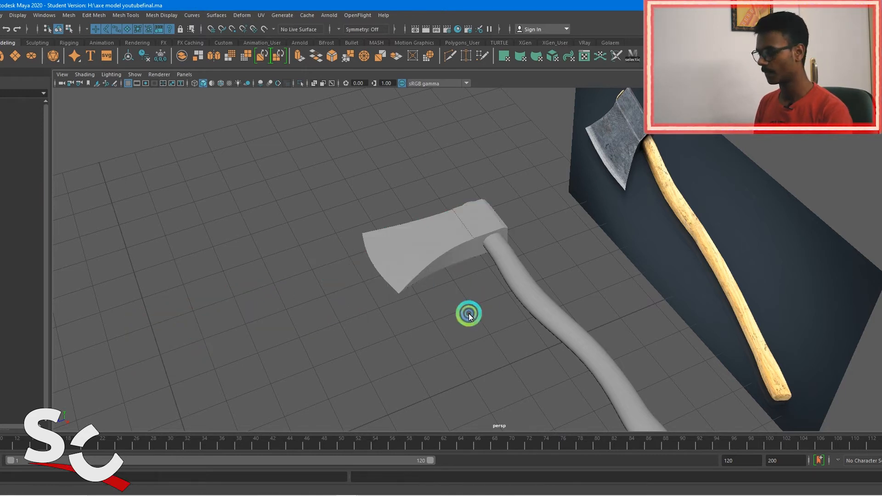
Save the scene, accepting that it is stored as a student version file.
{"action": "key", "text": "ctrl+s"}
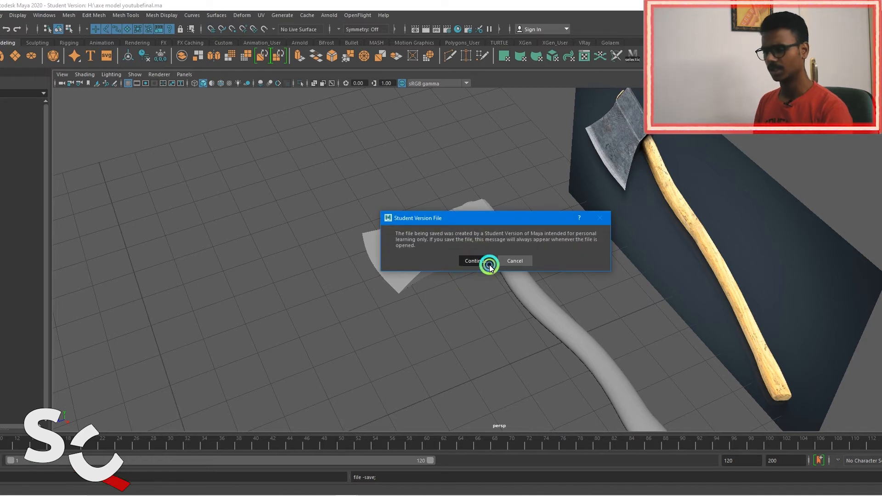
{"action": "left_click", "coordinate": [486, 261]}
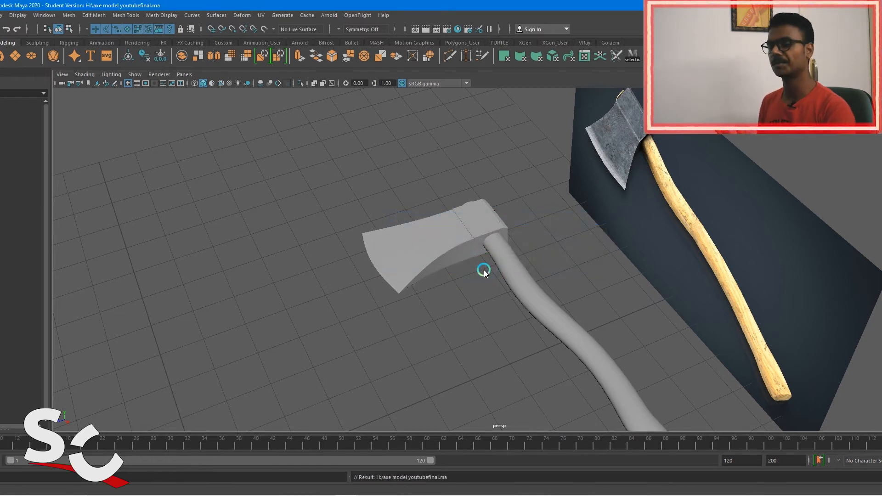
{"action": "left_click_drag", "start_coordinate": [482, 252], "coordinate": [473, 282], "text": "alt"}
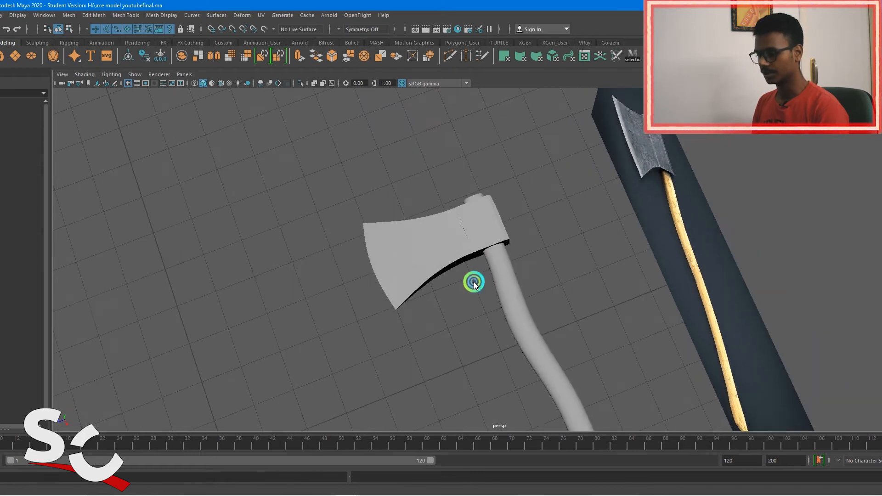
Select the axe handle and the axe head in turn to locate their nodes in the Outliner.
{"action": "left_click", "coordinate": [495, 251]}
{"action": "left_click", "coordinate": [489, 264]}
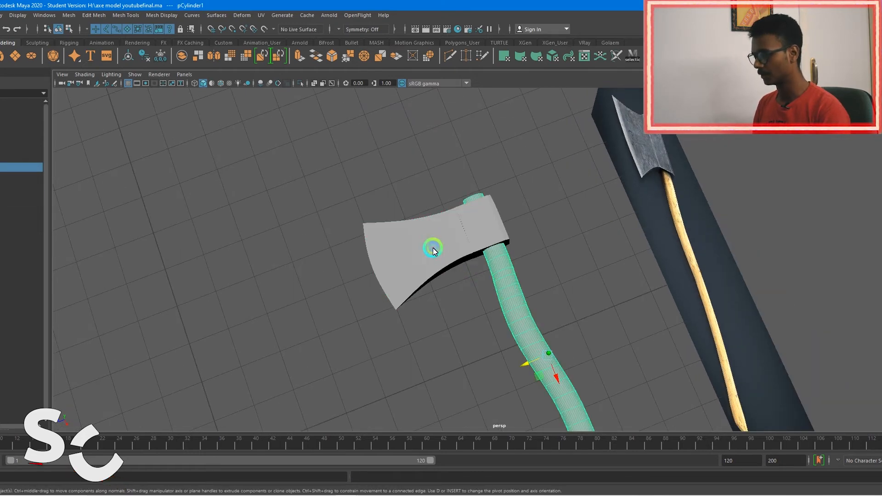
{"action": "left_click", "coordinate": [405, 244]}
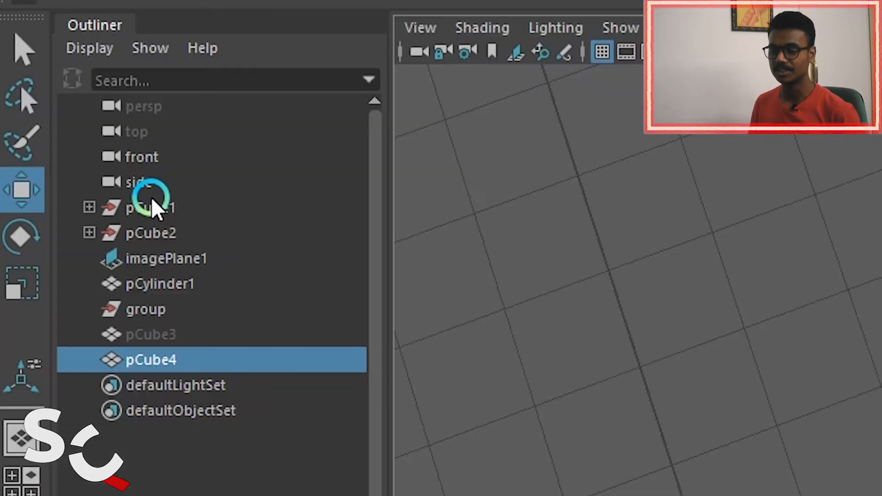
Expand pCube1 and pCube2 in the Outliner and examine their transform1 and transform2 child nodes.
{"action": "left_click", "coordinate": [148, 213]}
{"action": "left_click", "coordinate": [85, 206]}
{"action": "left_click", "coordinate": [86, 258]}
{"action": "left_click", "coordinate": [203, 287]}
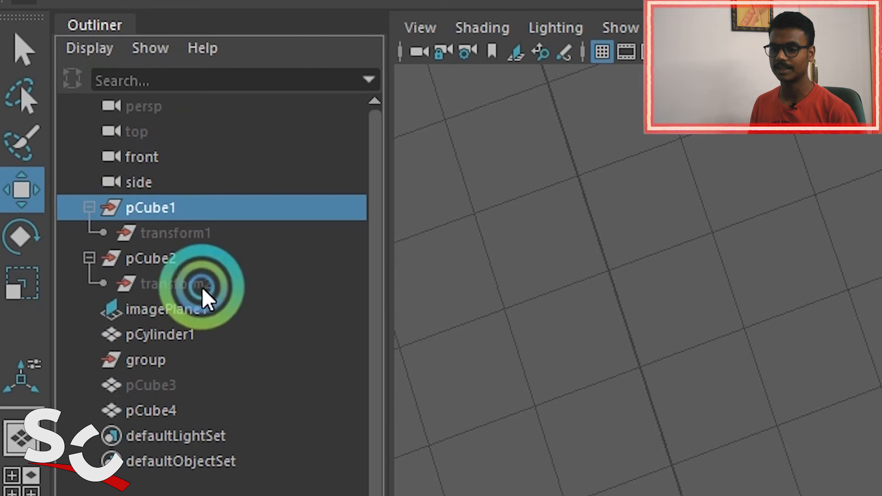
{"action": "left_click", "coordinate": [208, 234]}
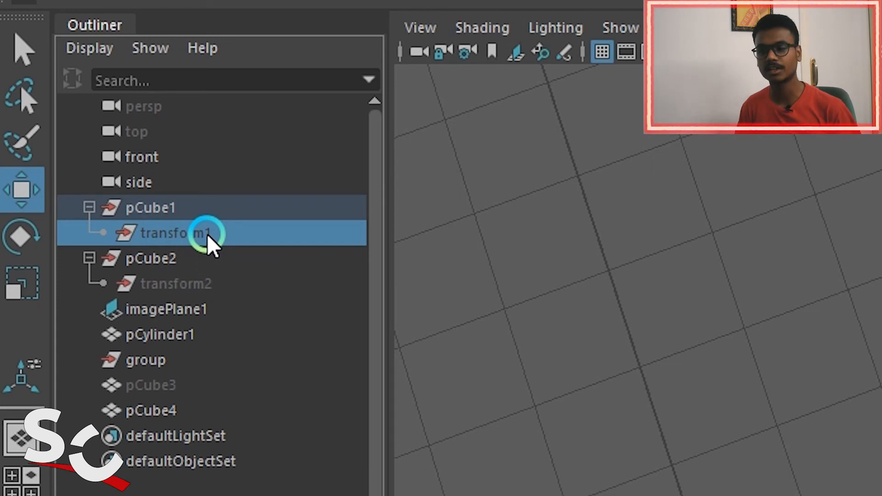
{"action": "left_click", "coordinate": [212, 215]}
{"action": "left_click", "coordinate": [206, 237]}
{"action": "left_click", "coordinate": [189, 282]}
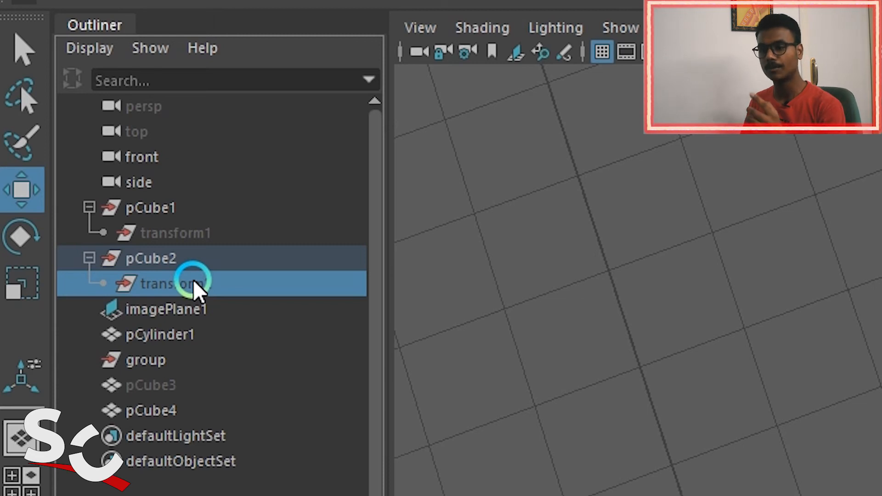
{"action": "left_click", "coordinate": [200, 267]}
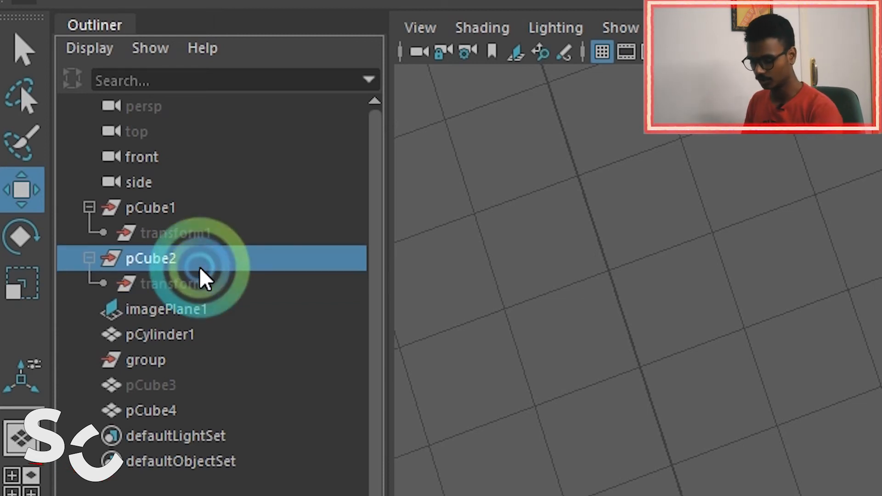
{"action": "left_click", "coordinate": [196, 287]}
Delete the leftover pCube2, pCube1 and group nodes from the scene.
{"action": "left_click", "coordinate": [213, 252]}
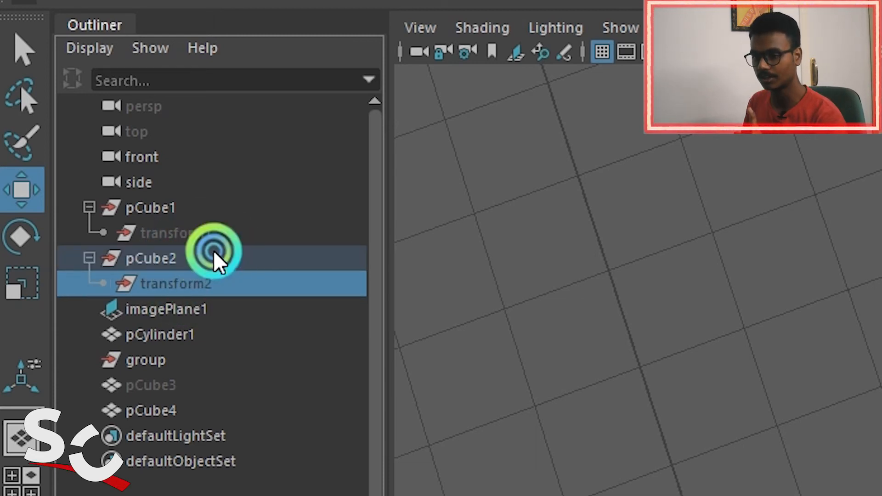
{"action": "key", "text": "Delete"}
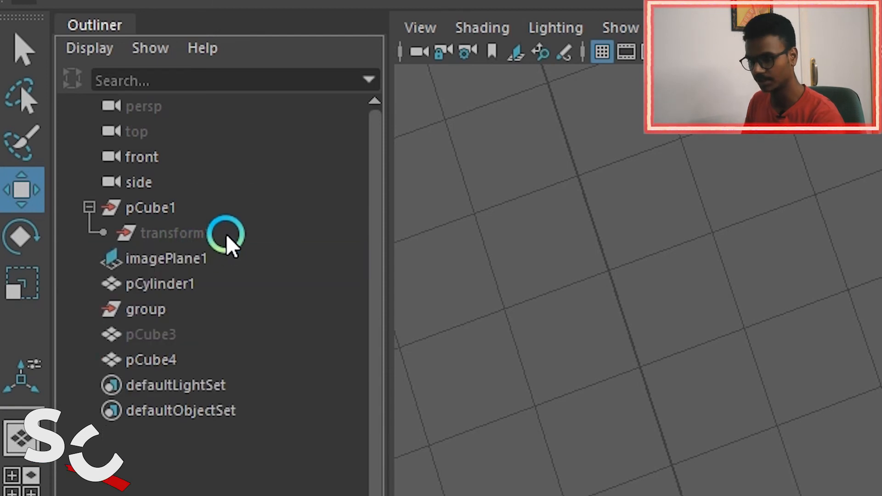
{"action": "left_click", "coordinate": [227, 215]}
{"action": "key", "text": "Delete"}
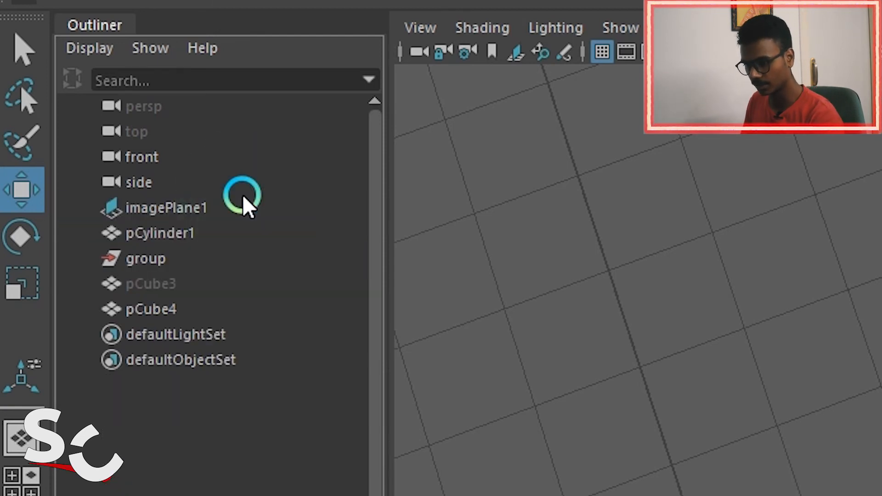
{"action": "left_click", "coordinate": [170, 231]}
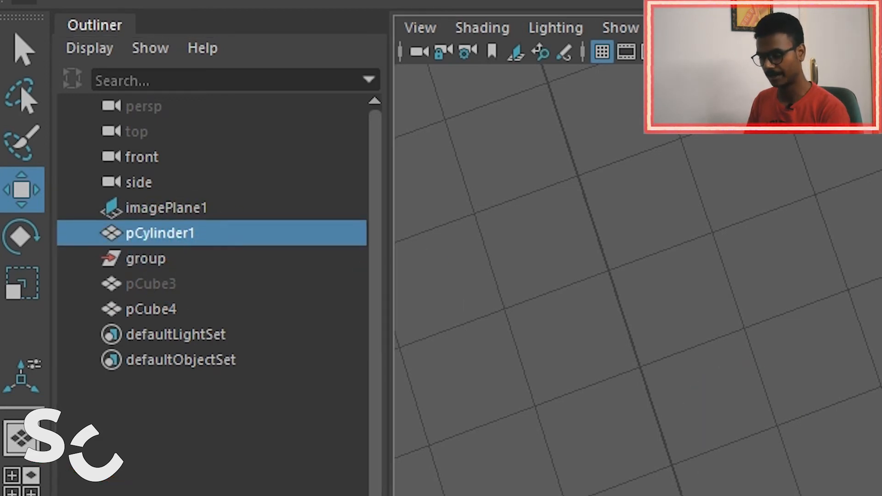
{"action": "left_click", "coordinate": [164, 259]}
{"action": "key", "text": "Delete"}
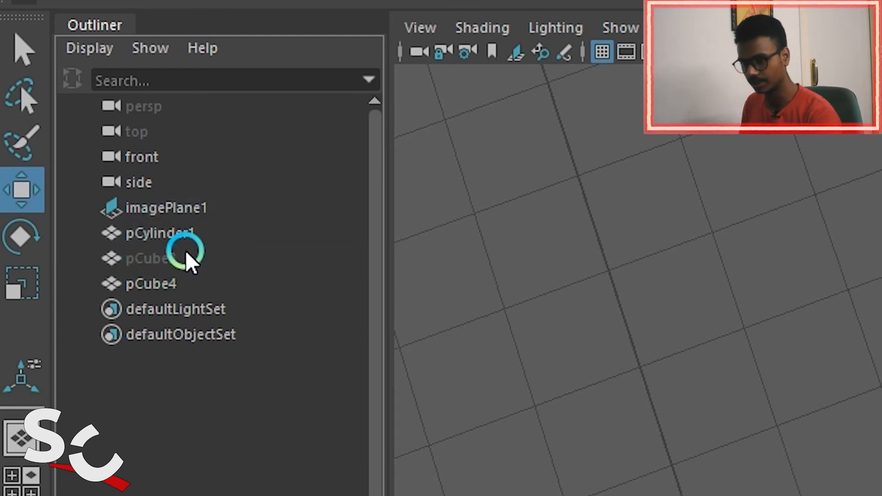
Show the hidden pCube3 mesh to check it, and hide it again.
{"action": "left_click", "coordinate": [187, 253]}
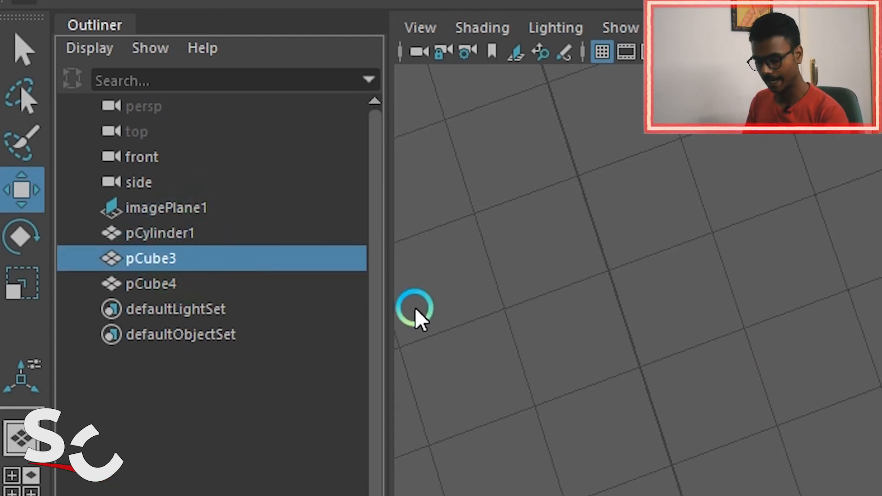
{"action": "key", "text": "ctrl+h"}
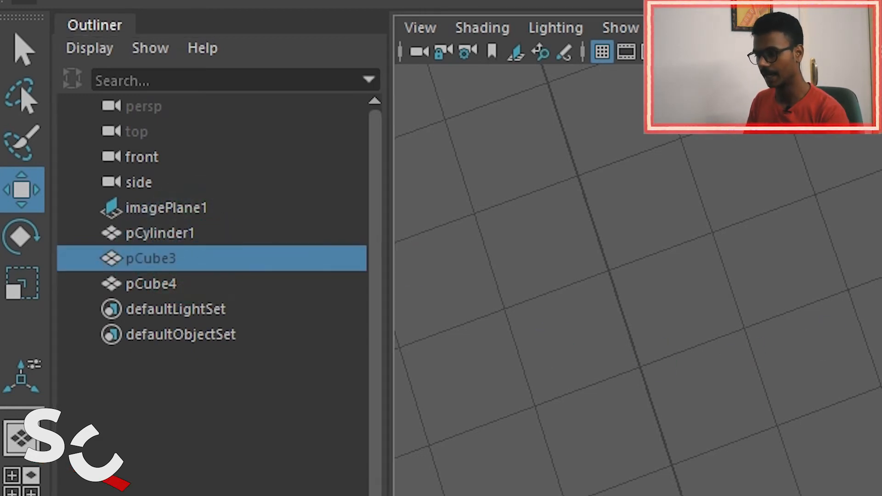
{"action": "left_click", "coordinate": [173, 286]}
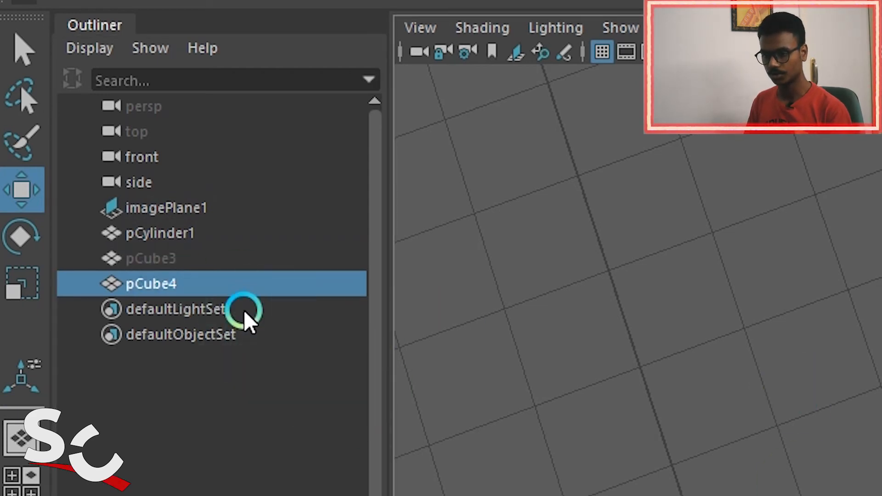
{"action": "middle_click_drag", "start_coordinate": [533, 494], "coordinate": [405, 318], "text": "alt"}
{"action": "right_click", "coordinate": [161, 282]}
{"action": "left_click", "coordinate": [144, 285]}
{"action": "double_click", "coordinate": [216, 287]}
{"action": "left_click", "coordinate": [193, 409]}
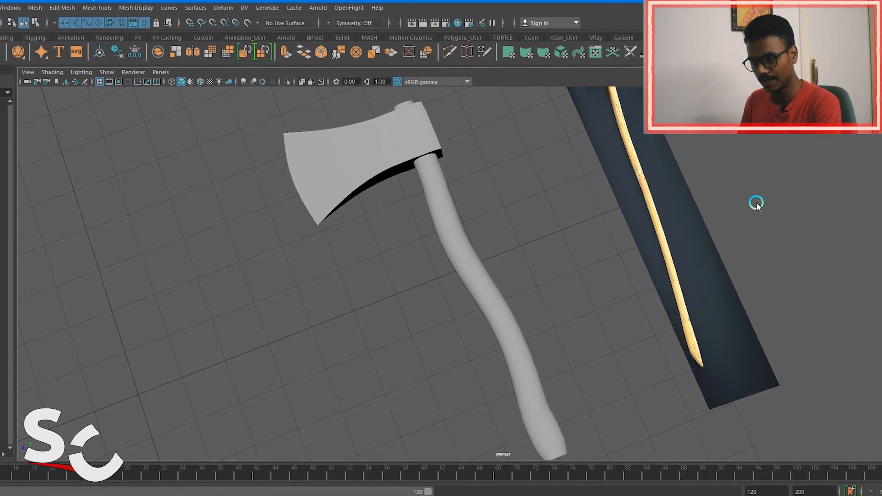
Select the axe handle and the axe head together and group them.
{"action": "left_click", "coordinate": [435, 222]}
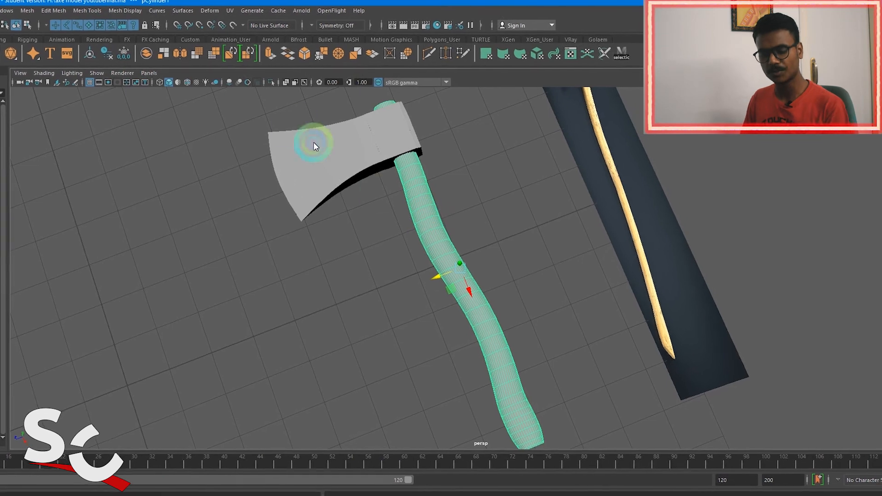
{"action": "left_click_drag", "start_coordinate": [213, 105], "coordinate": [510, 359], "text": "shift"}
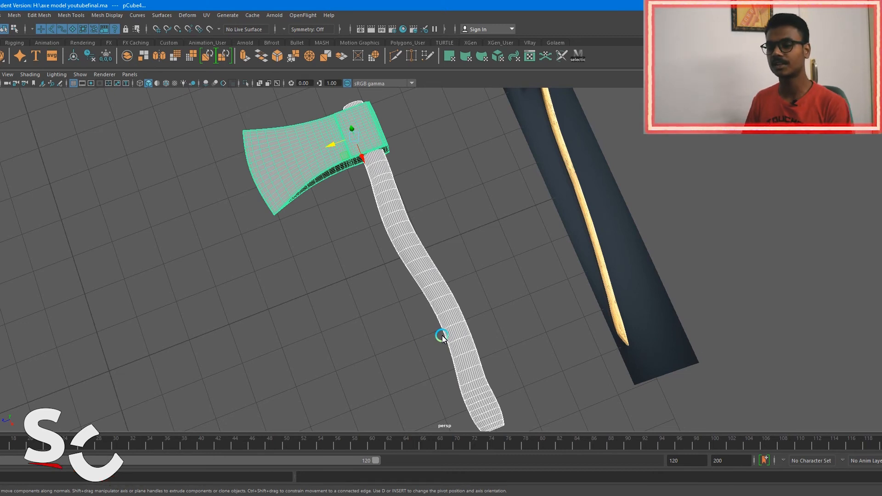
{"action": "key", "text": "ctrl+g"}
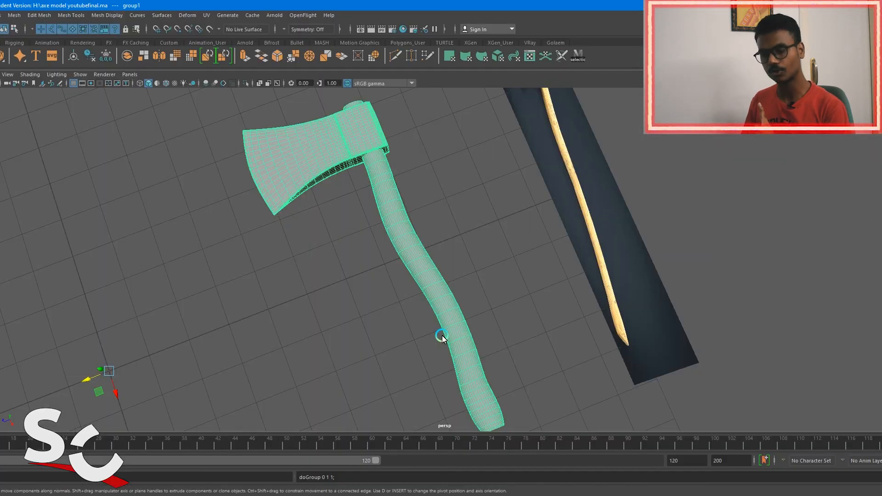
Expand group1 in the Outliner and select its child meshes pCylinder1 and pCube4 to check the group's contents.
{"action": "left_click", "coordinate": [432, 285]}
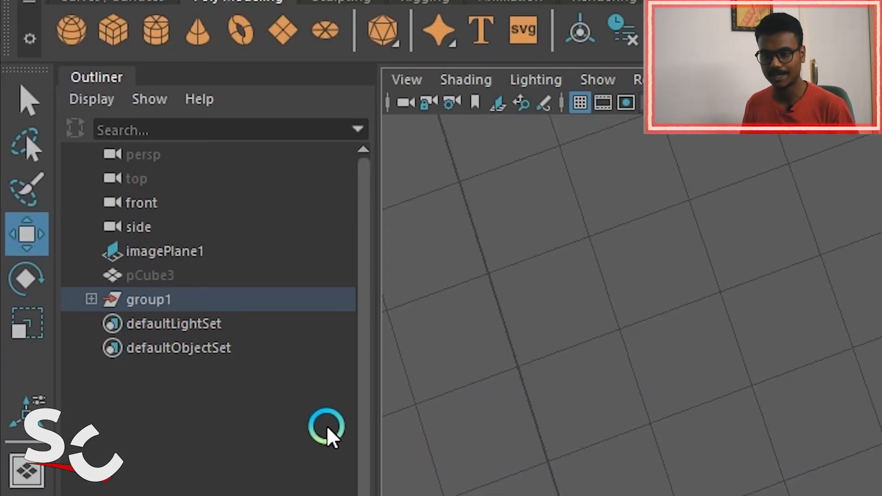
{"action": "left_click", "coordinate": [91, 300]}
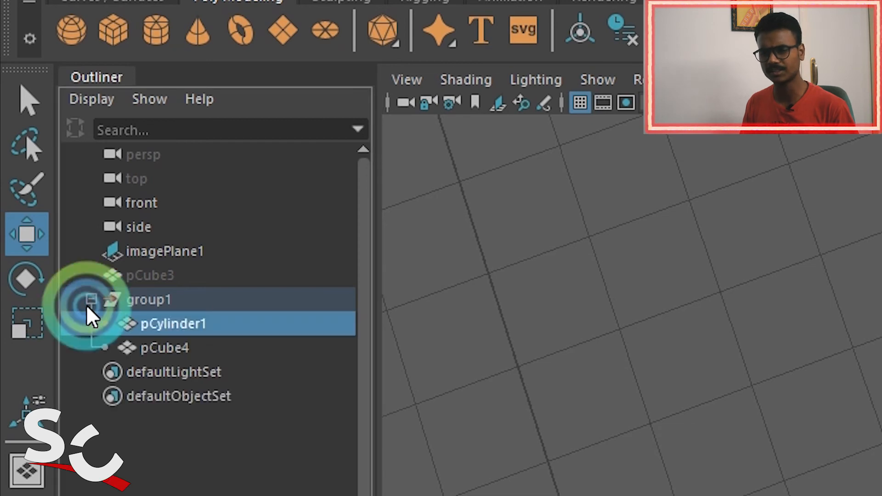
{"action": "left_click", "coordinate": [213, 348]}
{"action": "left_click", "coordinate": [228, 333]}
{"action": "right_click", "coordinate": [162, 307]}
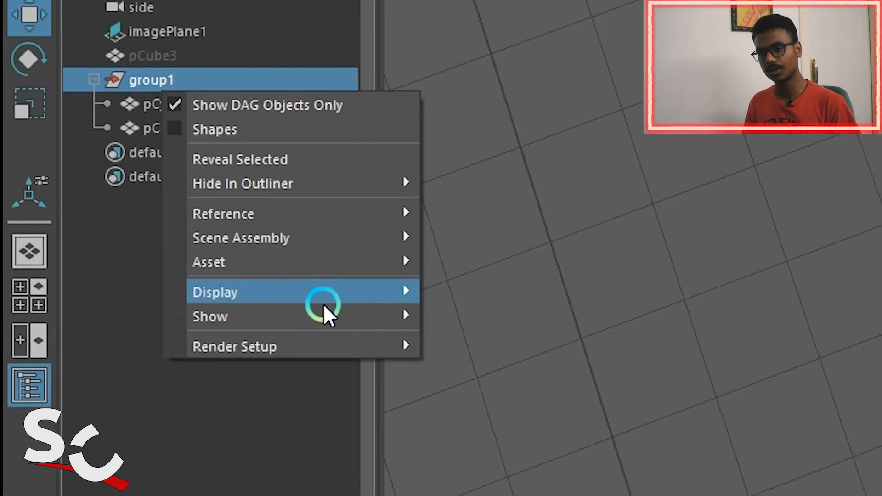
{"action": "mouse_move", "coordinate": [335, 342]}
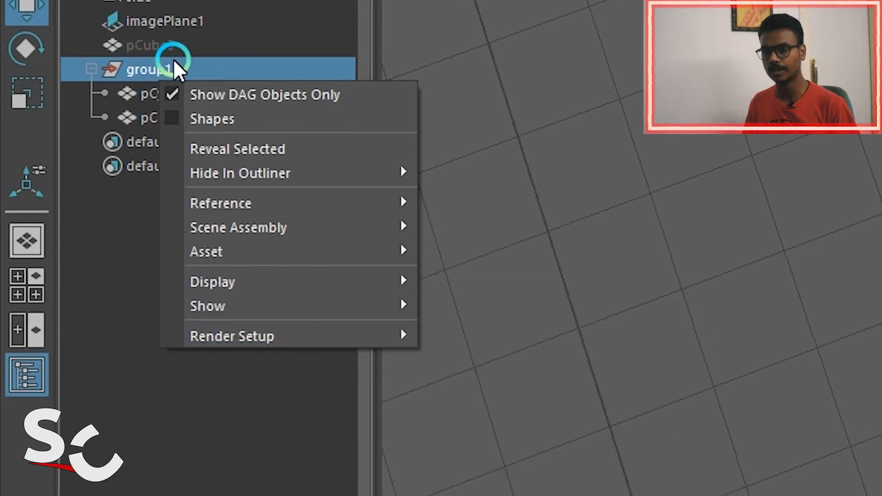
{"action": "mouse_move", "coordinate": [214, 345]}
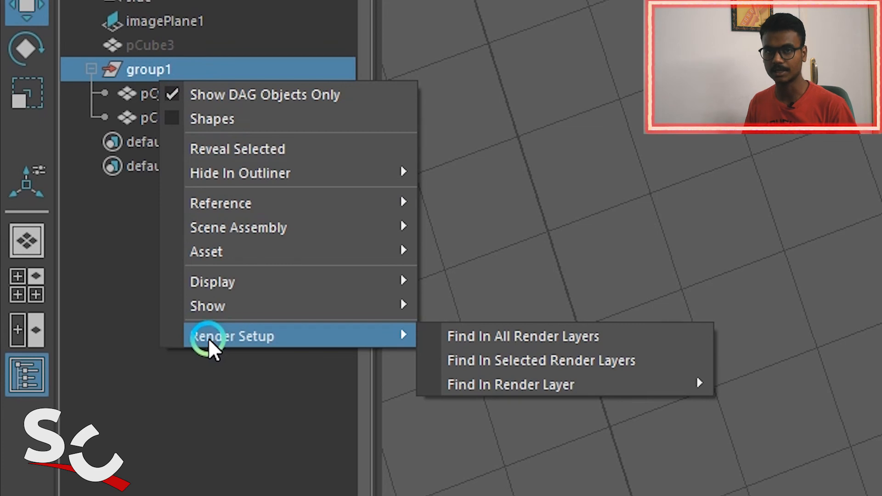
{"action": "left_click", "coordinate": [121, 234]}
Rename group1 in the Outliner as AXE_MODEL_FOR_YOUTUBE.
{"action": "double_click", "coordinate": [150, 73]}
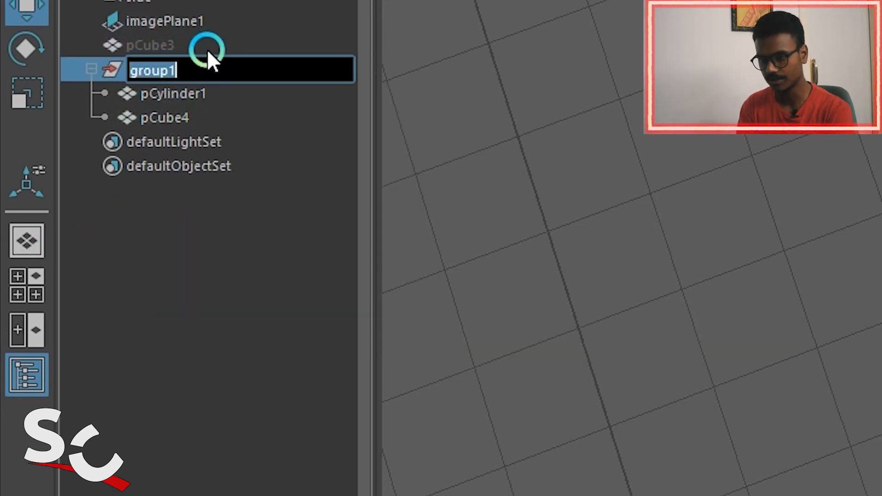
{"action": "type", "text": "AXE "}
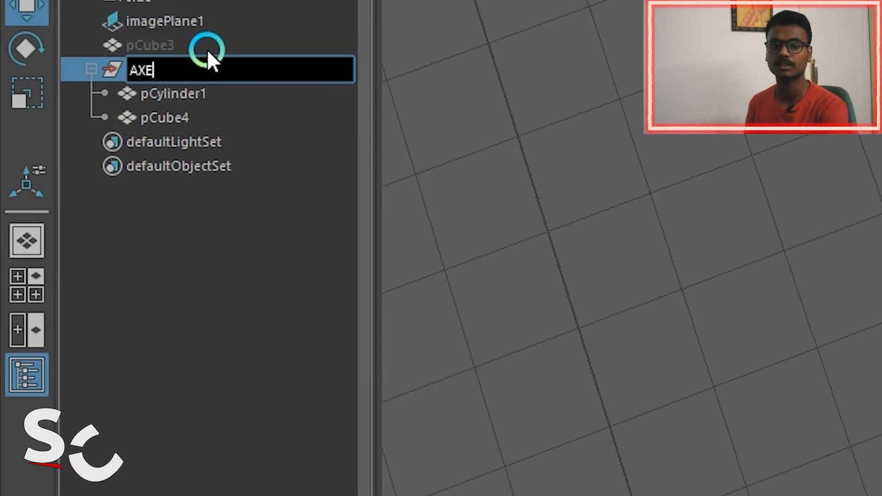
{"action": "type", "text": "_"}
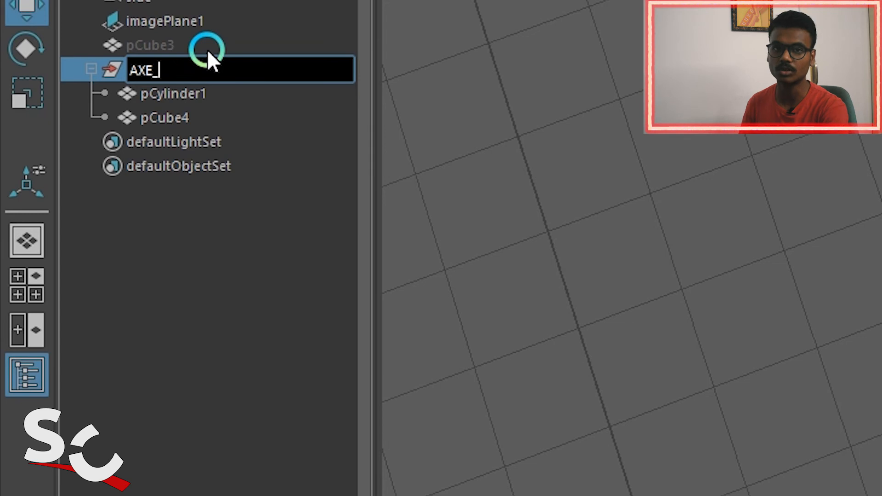
{"action": "type", "text": "MODEL FOR"}
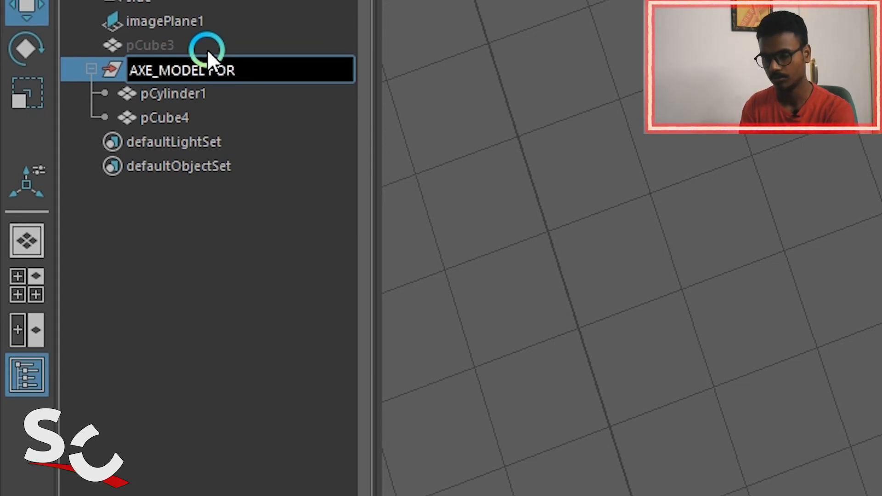
{"action": "type", "text": " YOUTUBE"}
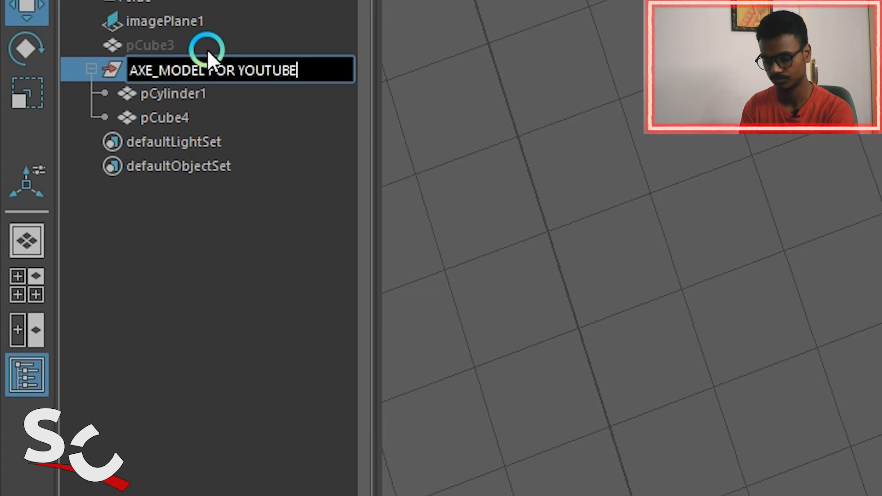
{"action": "key", "text": "Return"}
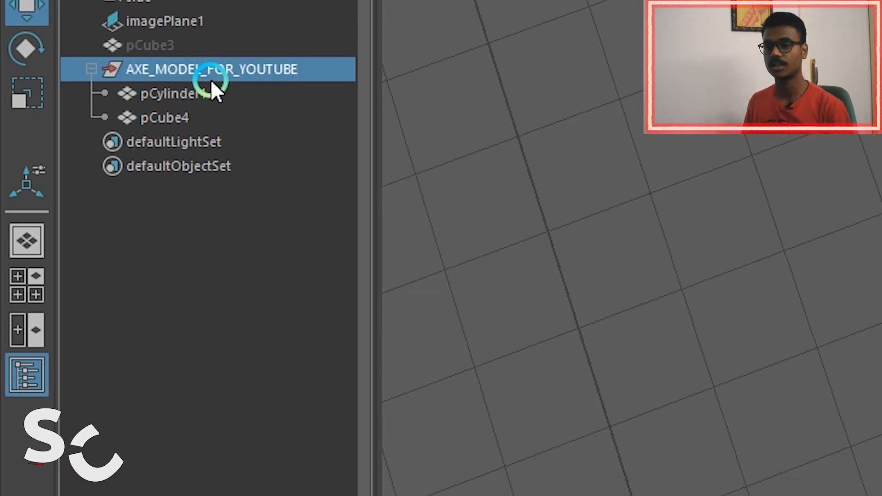
Rename the handle mesh pCylinder1 inside the axe group as AXE_1.
{"action": "left_click", "coordinate": [242, 101]}
{"action": "left_click", "coordinate": [231, 111]}
{"action": "left_click", "coordinate": [235, 94]}
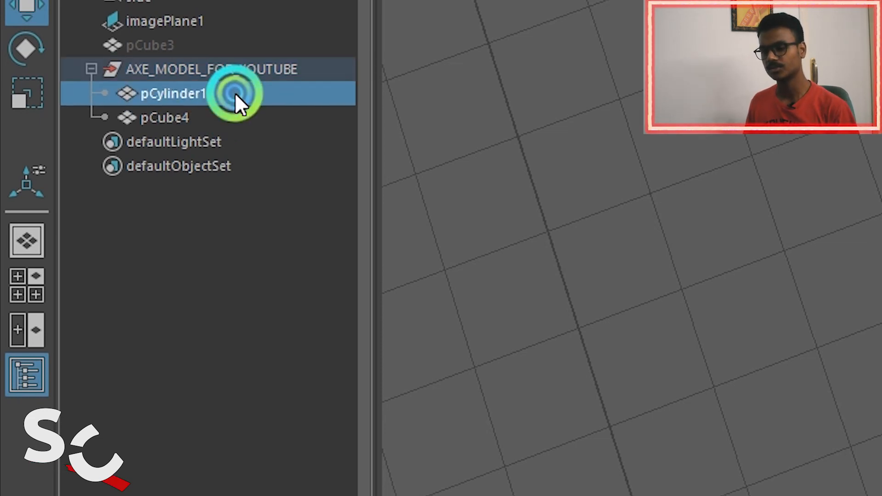
{"action": "double_click", "coordinate": [242, 92]}
{"action": "type", "text": "AXE_1"}
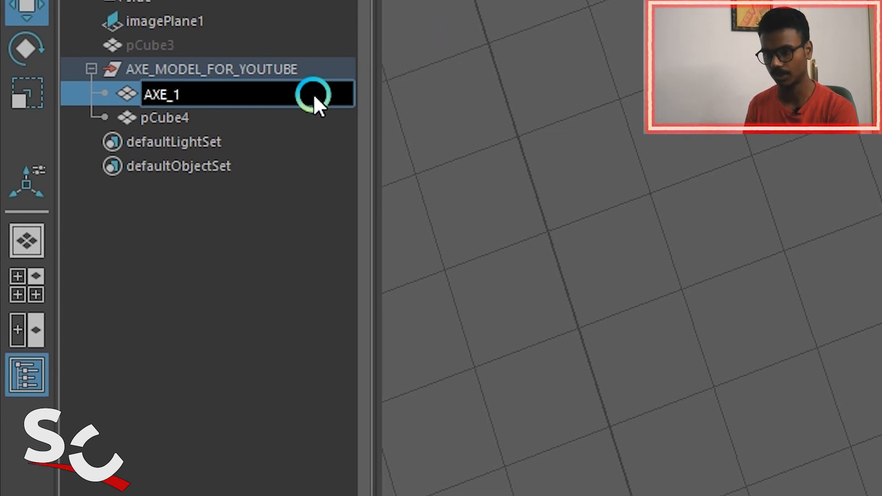
Rename the axe head mesh pCube4 inside the group as AXE_2.
{"action": "left_click", "coordinate": [204, 118]}
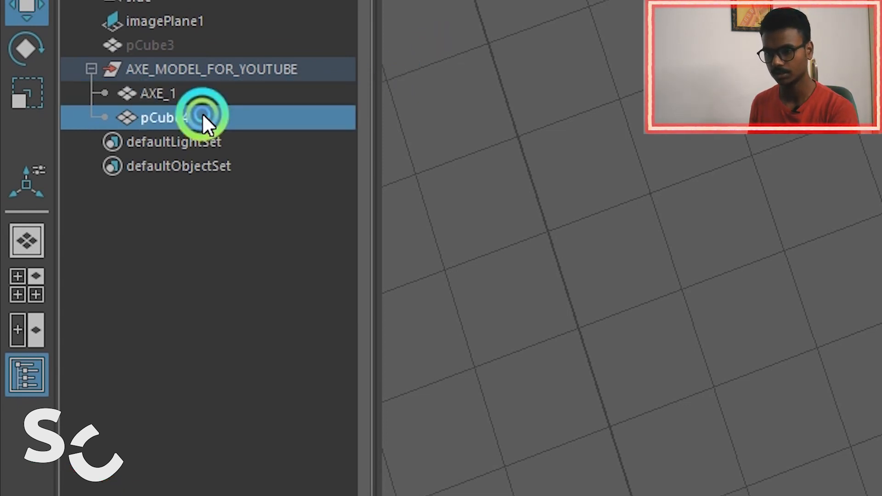
{"action": "double_click", "coordinate": [172, 119]}
{"action": "type", "text": "AXE"}
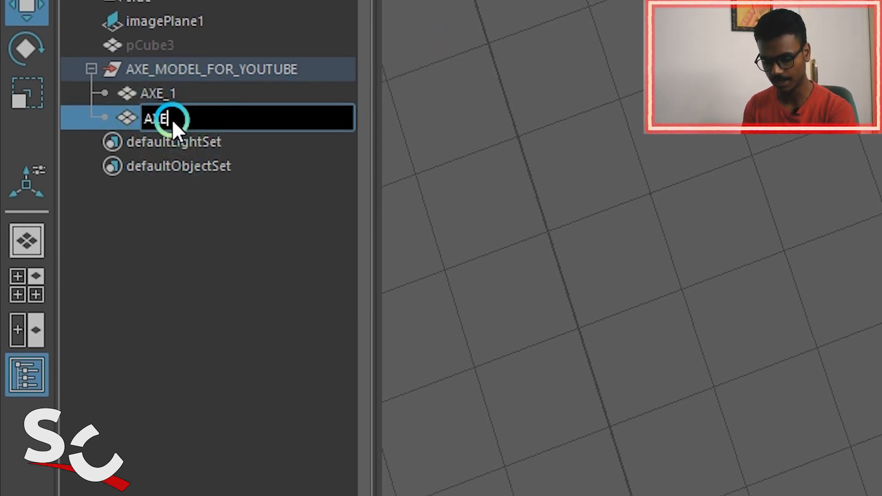
{"action": "type", "text": "_2"}
{"action": "key", "text": "Return"}
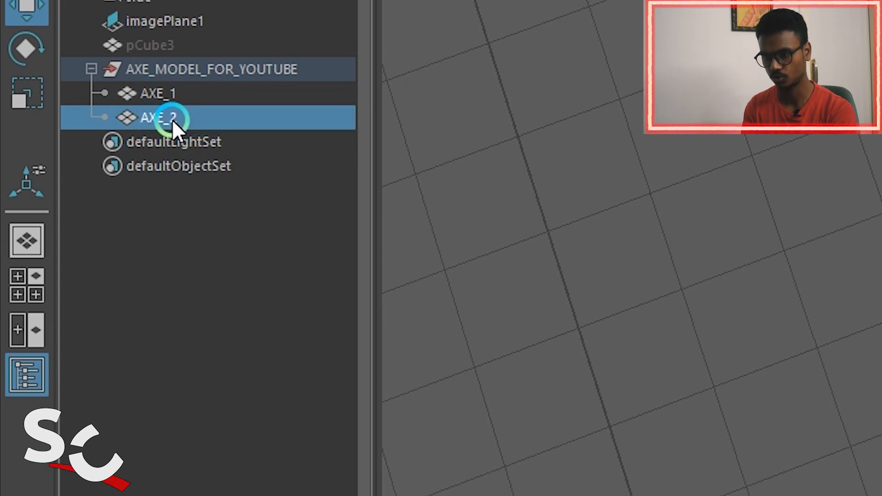